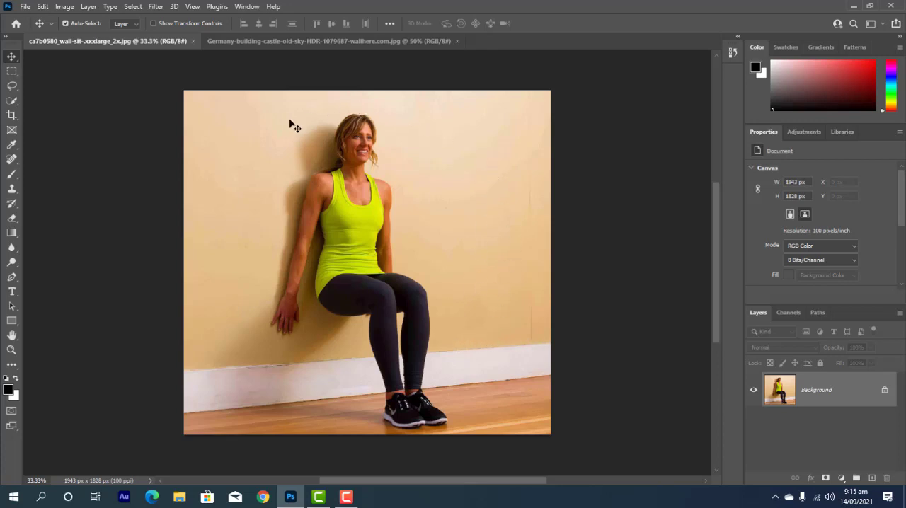
Switch to the castle image, show the Libraries panel and start creating a library element from the image.
{"action": "left_click", "coordinate": [263, 41]}
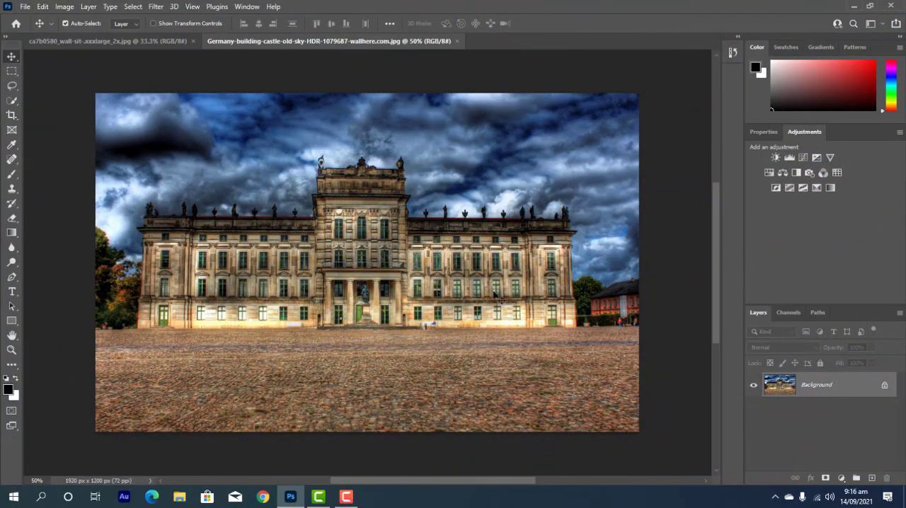
{"action": "left_click", "coordinate": [246, 7]}
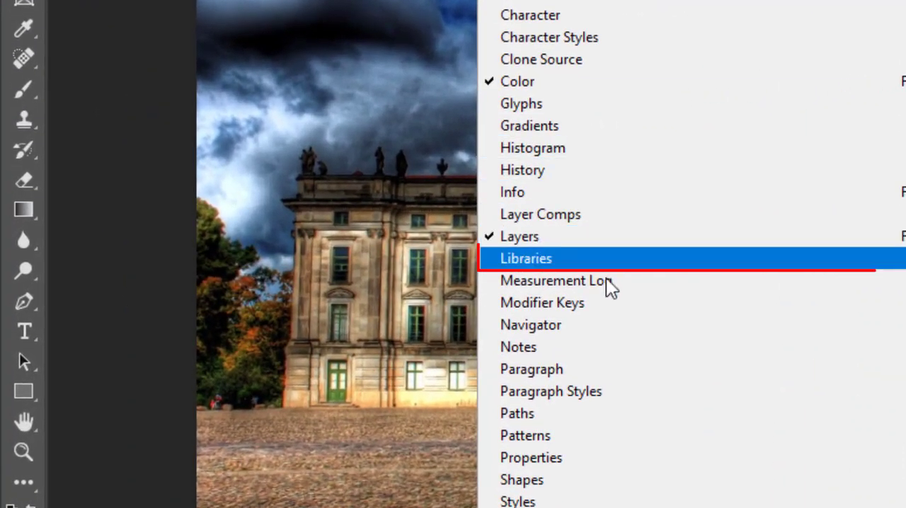
{"action": "left_click", "coordinate": [758, 261]}
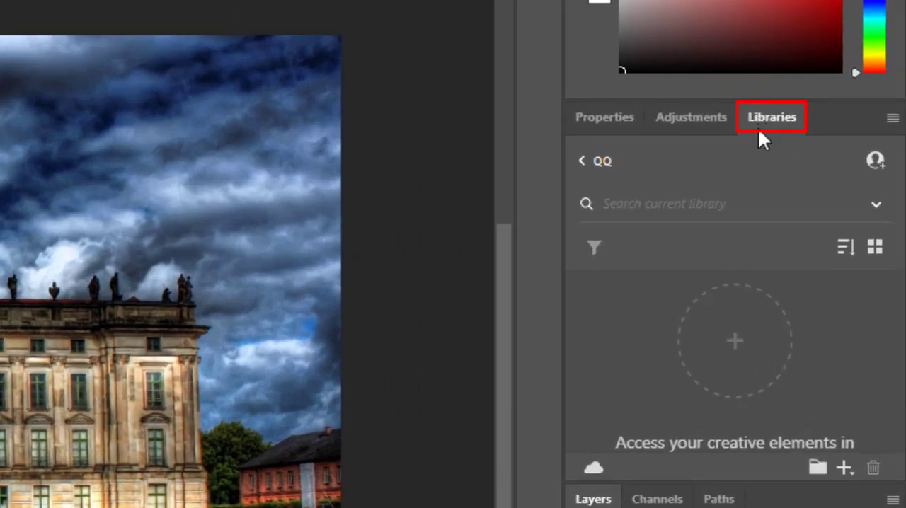
{"action": "left_click", "coordinate": [845, 468]}
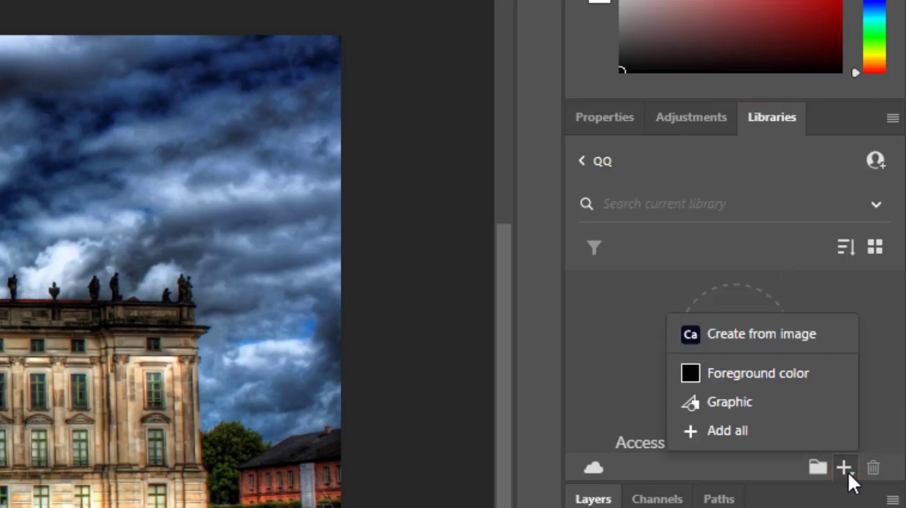
{"action": "left_click", "coordinate": [785, 338]}
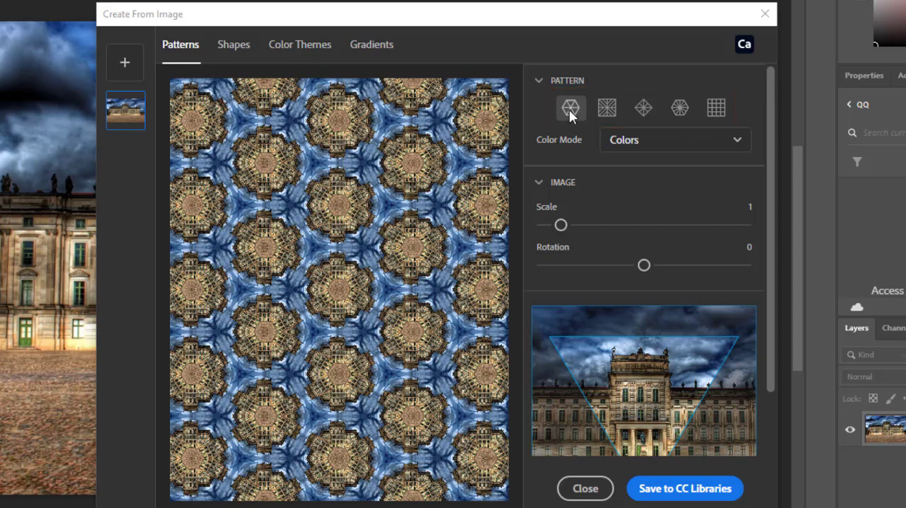
Preview the other pattern layouts for the castle image and choose the fourth one, the hexagon divided into triangles.
{"action": "left_click", "coordinate": [608, 112]}
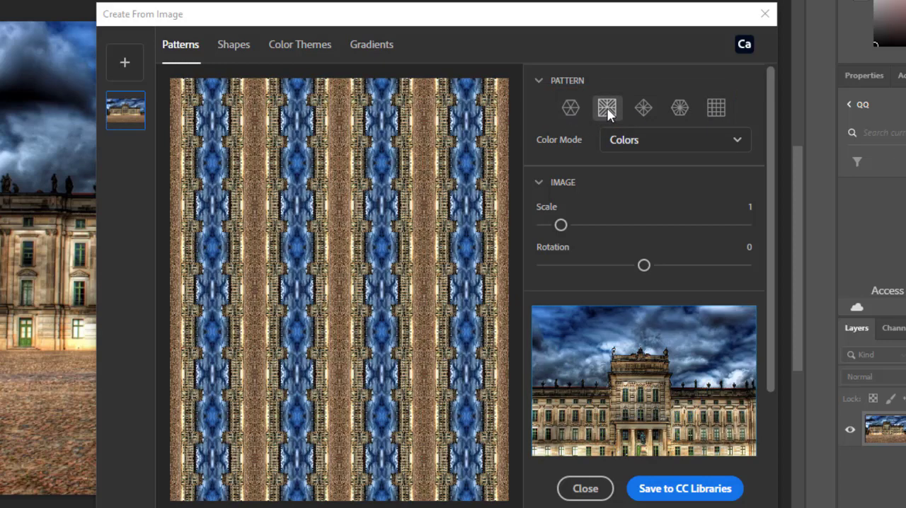
{"action": "left_click", "coordinate": [648, 111]}
{"action": "left_click", "coordinate": [678, 112]}
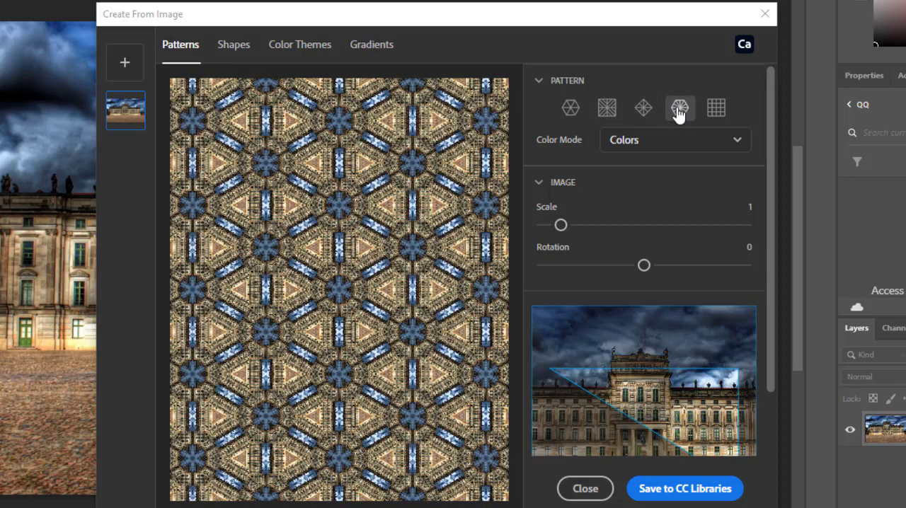
{"action": "left_click", "coordinate": [706, 113]}
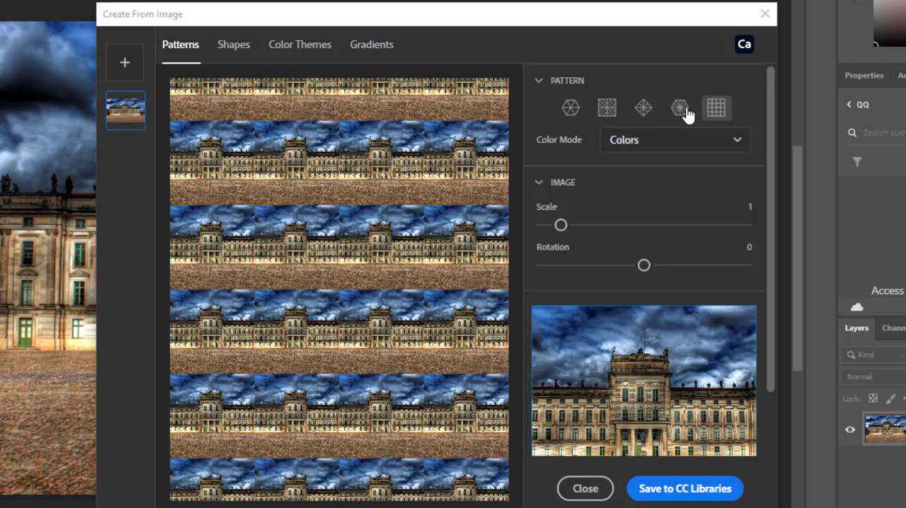
{"action": "left_click", "coordinate": [679, 113]}
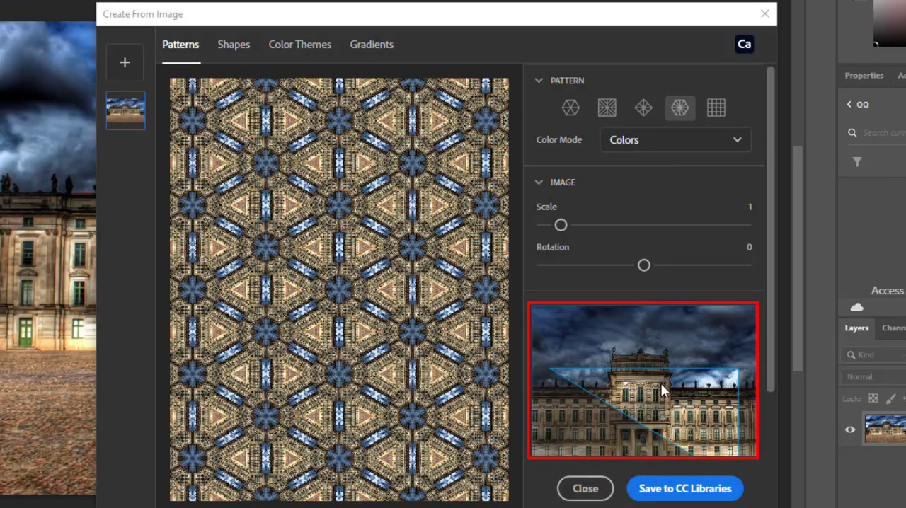
Set the pattern's image scale to 3.4 and reposition the castle facade within the triangular sampling area.
{"action": "left_click_drag", "start_coordinate": [659, 382], "coordinate": [695, 379]}
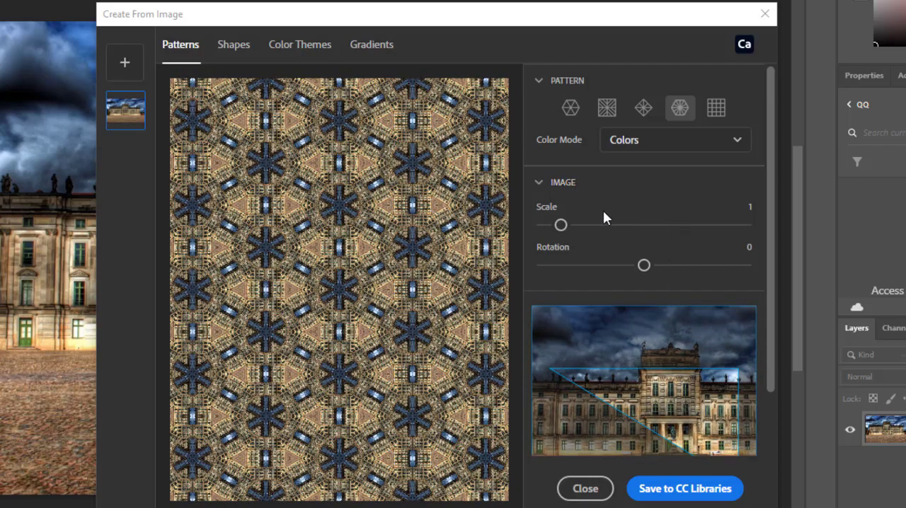
{"action": "left_click_drag", "start_coordinate": [560, 225], "coordinate": [599, 229]}
{"action": "mouse_move", "coordinate": [643, 264]}
{"action": "left_mouse_down"}
{"action": "mouse_move", "coordinate": [611, 266]}
{"action": "mouse_move", "coordinate": [644, 279]}
{"action": "left_mouse_up"}
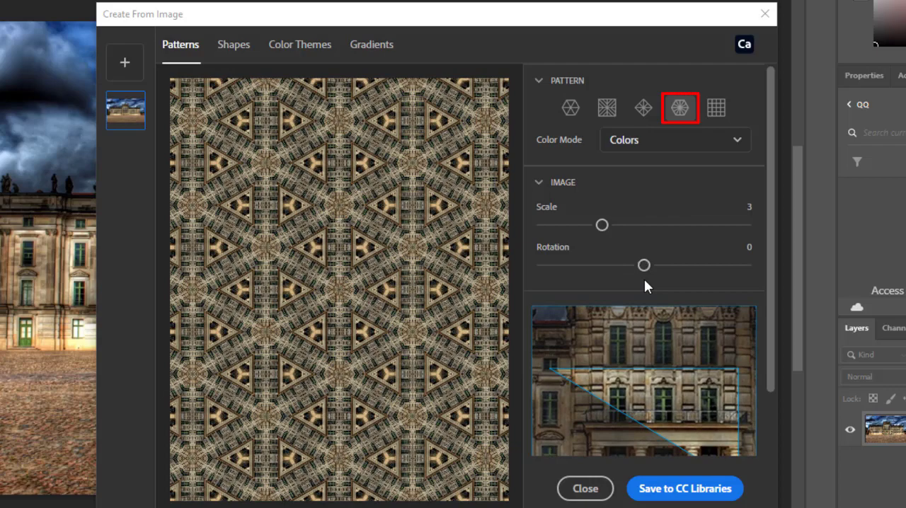
{"action": "mouse_move", "coordinate": [598, 222]}
{"action": "left_mouse_down"}
{"action": "mouse_move", "coordinate": [625, 233]}
{"action": "mouse_move", "coordinate": [607, 232]}
{"action": "left_mouse_up"}
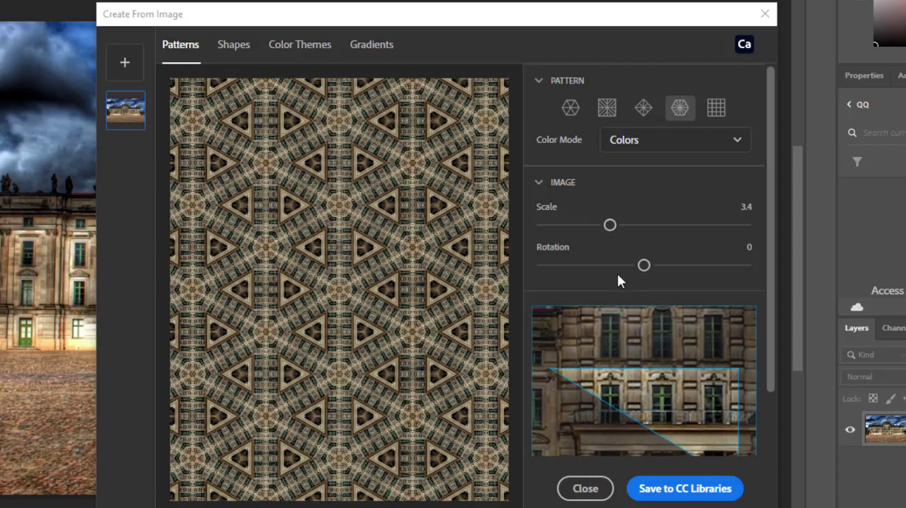
{"action": "left_click_drag", "start_coordinate": [666, 392], "coordinate": [655, 365]}
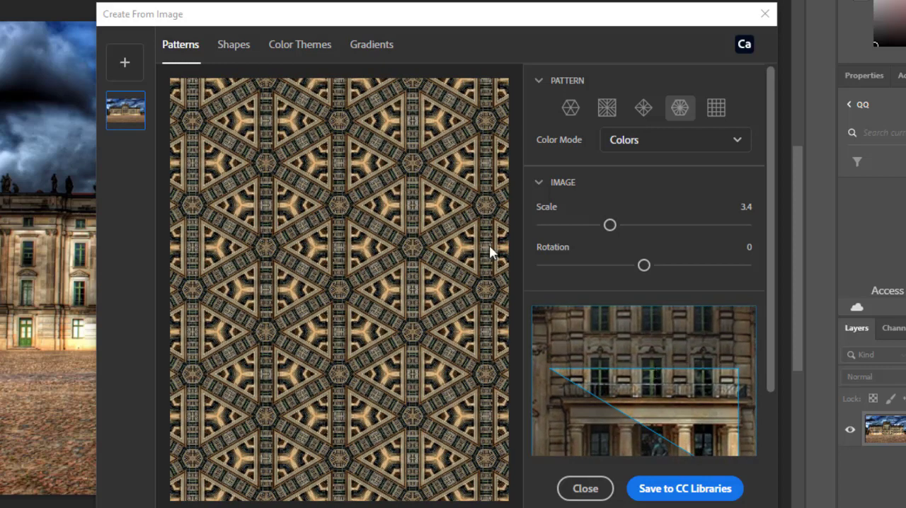
Save the pattern with the fourth layout to CC Libraries, then close the dialog and the castle image.
{"action": "left_click", "coordinate": [644, 108]}
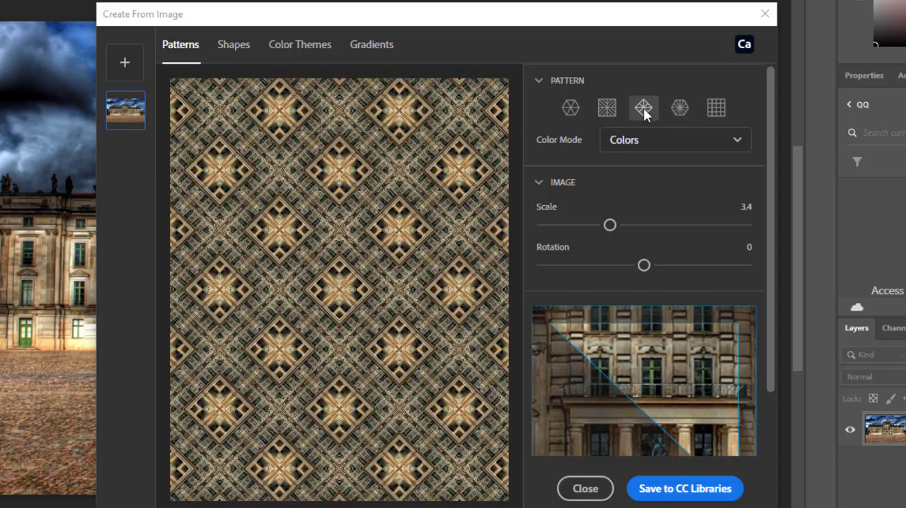
{"action": "left_click", "coordinate": [679, 109]}
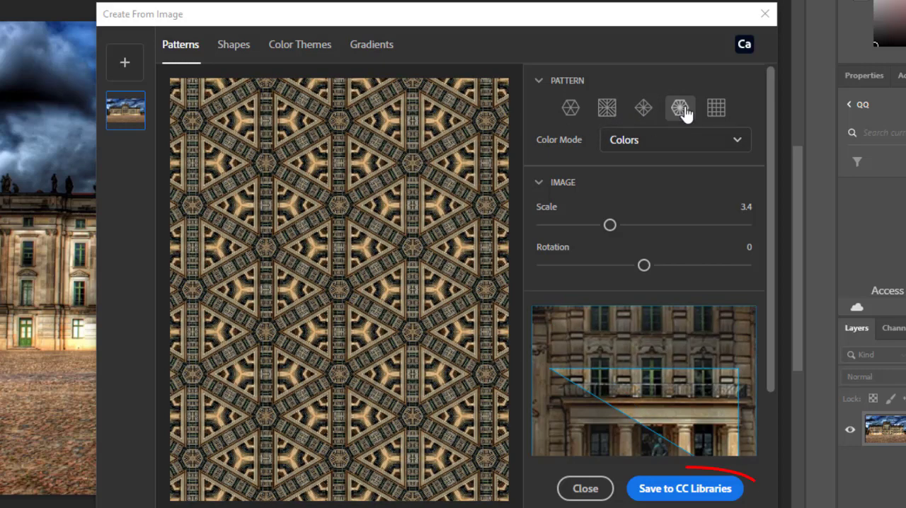
{"action": "left_click", "coordinate": [659, 495]}
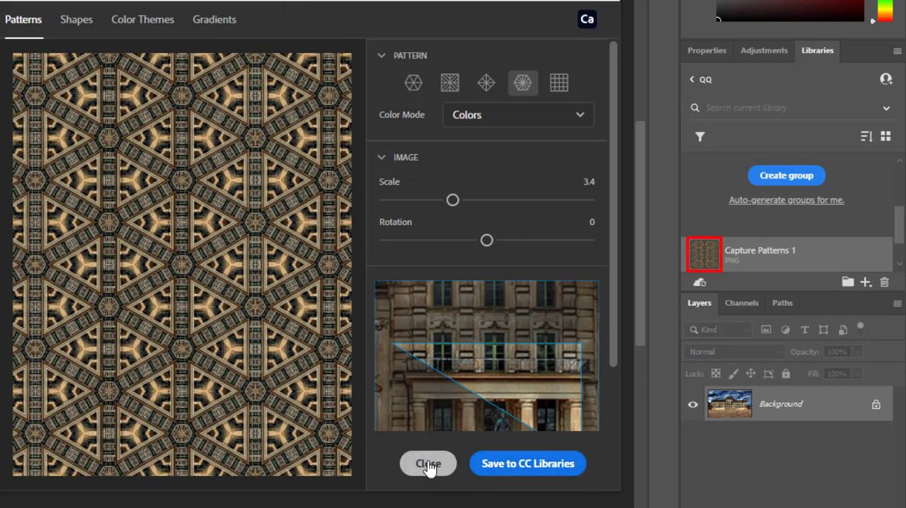
{"action": "left_click", "coordinate": [428, 463]}
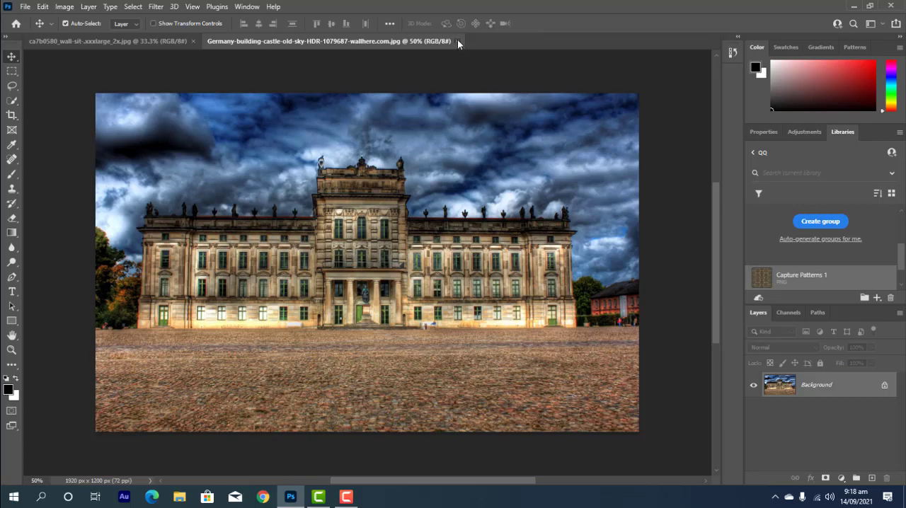
{"action": "left_click", "coordinate": [457, 40]}
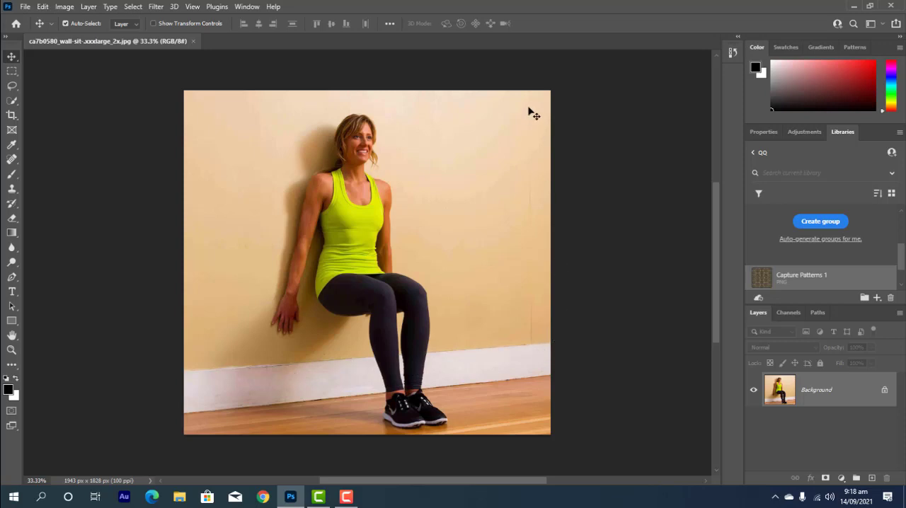
Apply the Capture Patterns 1 library pattern to the woman's photo as a pattern fill layer at 15% scale.
{"action": "left_click", "coordinate": [762, 279]}
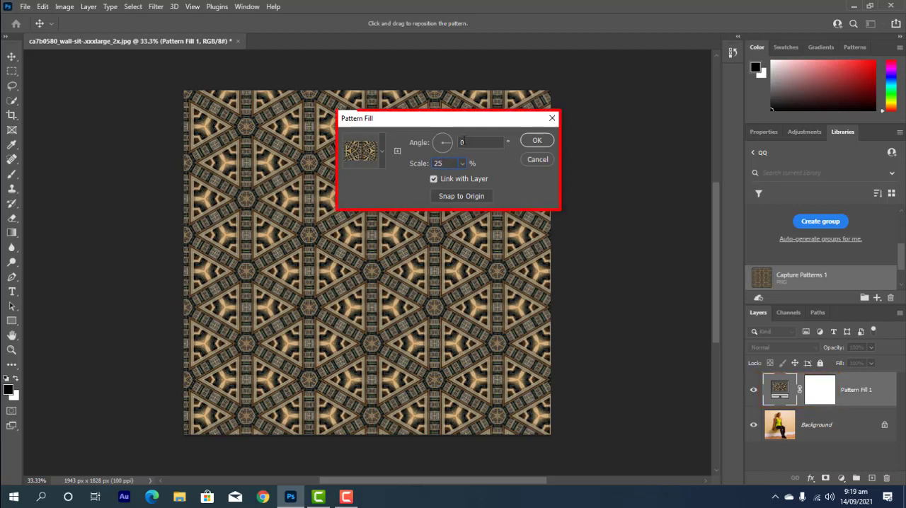
{"action": "left_click_drag", "start_coordinate": [445, 163], "coordinate": [424, 162]}
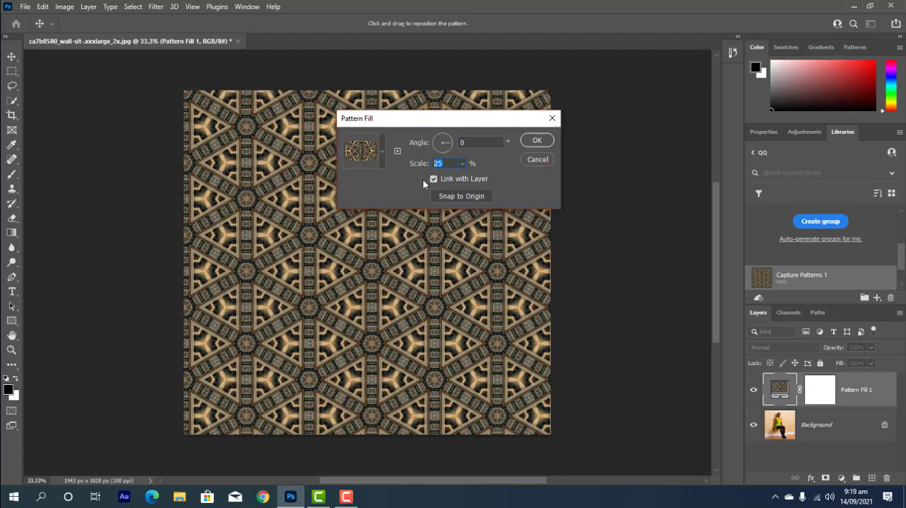
{"action": "type", "text": "15"}
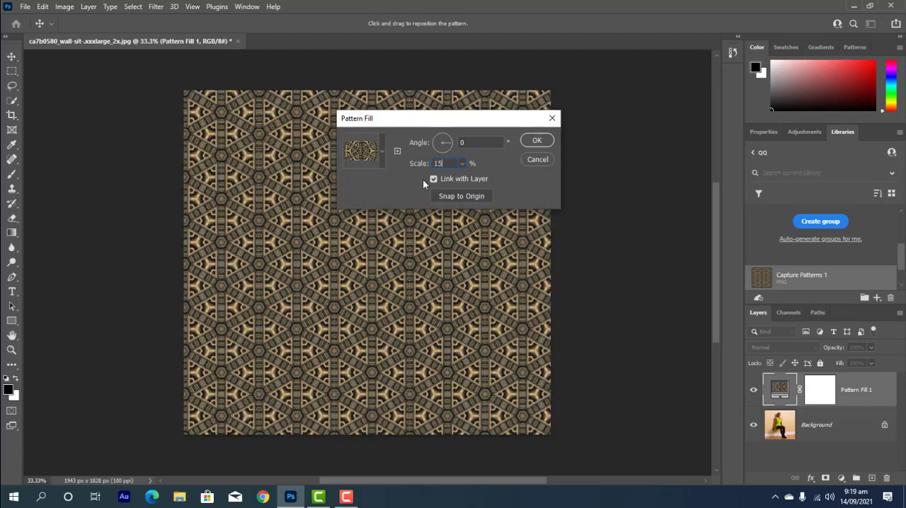
{"action": "left_click", "coordinate": [538, 141]}
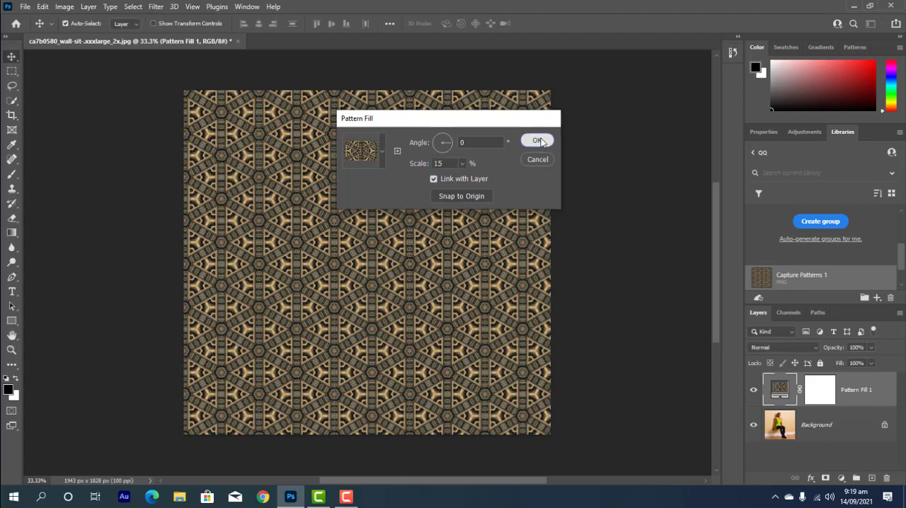
Hide the pattern fill layer, select the subject on the Background layer and invert the selection.
{"action": "left_click", "coordinate": [753, 392]}
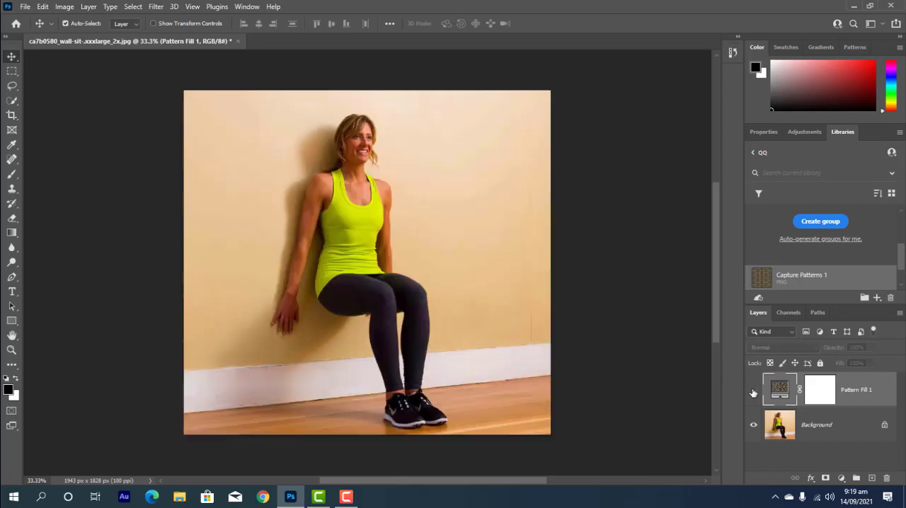
{"action": "left_click", "coordinate": [780, 425]}
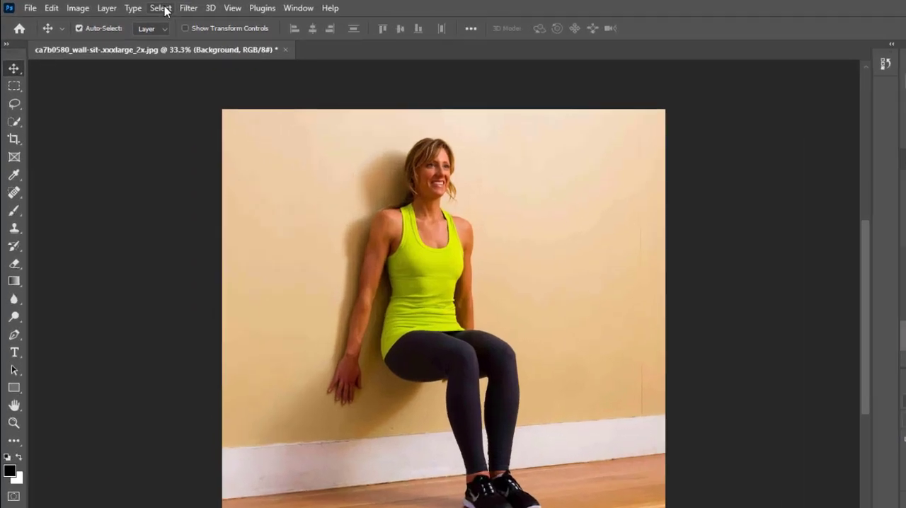
{"action": "left_click", "coordinate": [164, 8]}
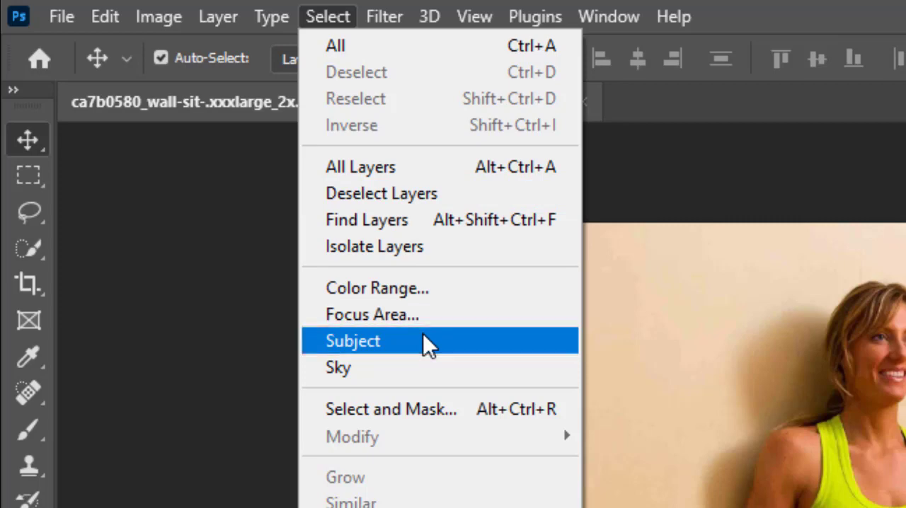
{"action": "left_click", "coordinate": [424, 337]}
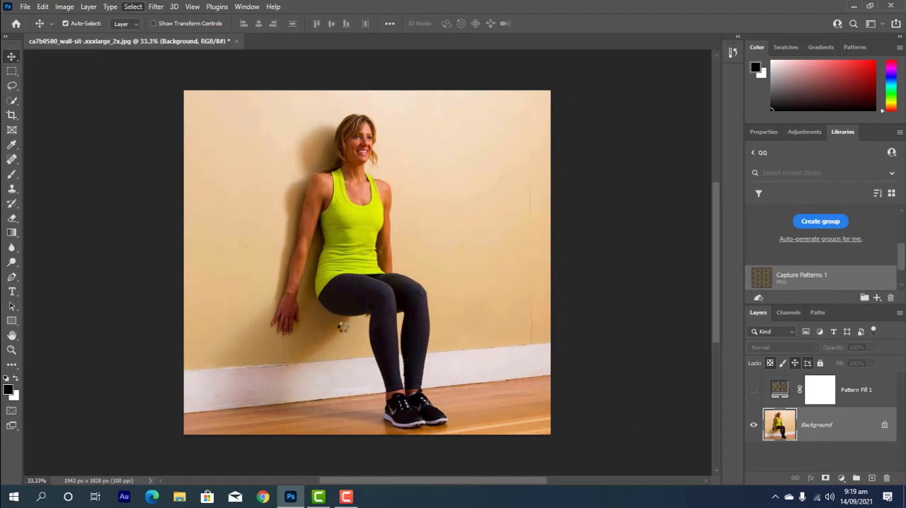
{"action": "key", "text": "ctrl+shift+i"}
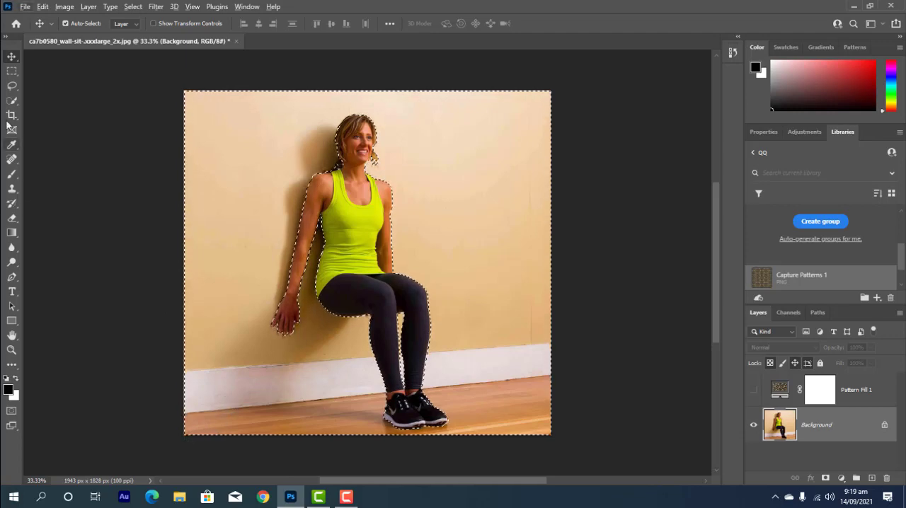
Subtract the wooden floor and white baseboard from the selection with the Quick Selection tool, leaving only the wall selected.
{"action": "left_click", "coordinate": [12, 71]}
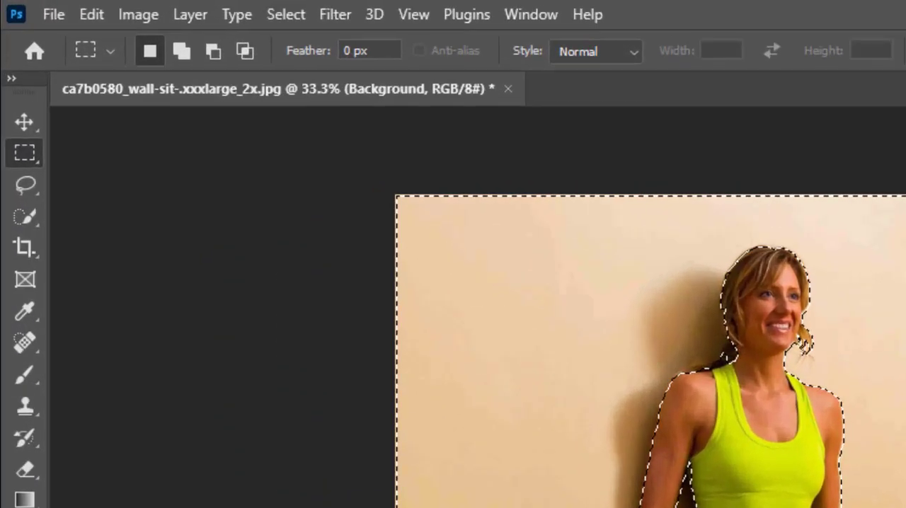
{"action": "key", "text": "alt"}
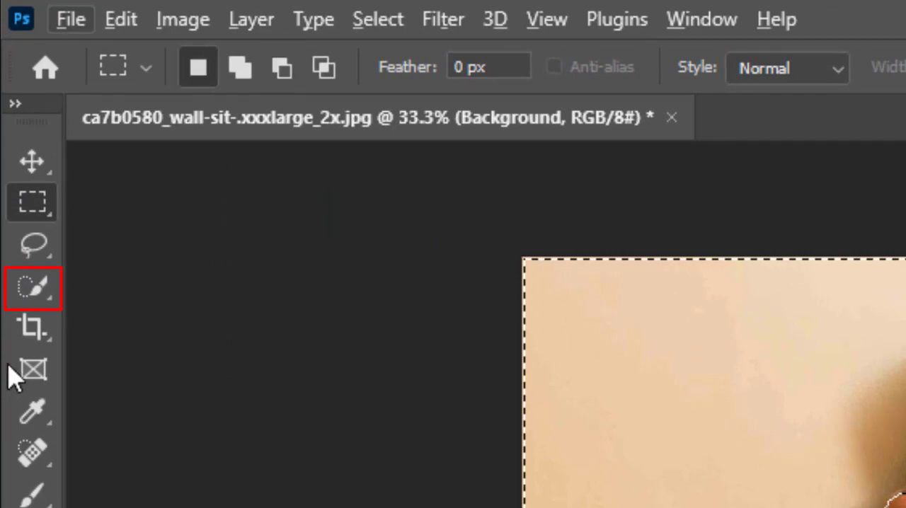
{"action": "left_click", "coordinate": [32, 301]}
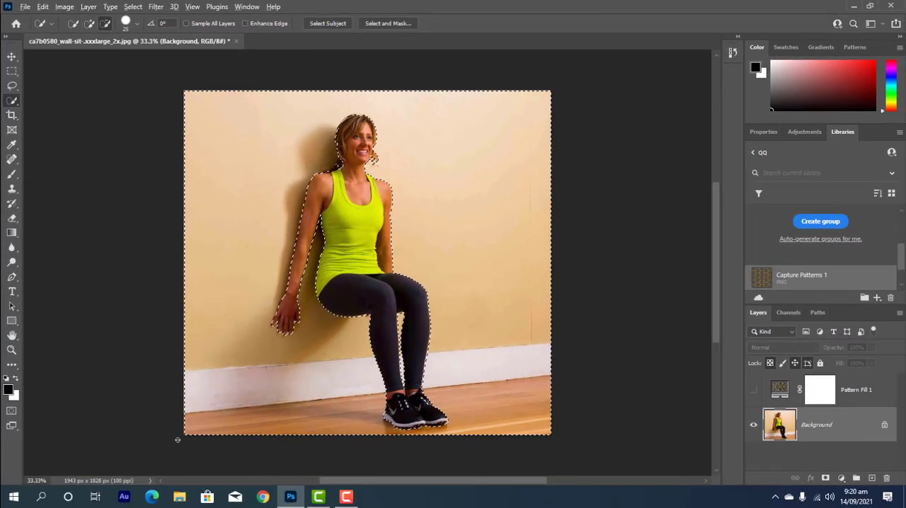
{"action": "key", "text": "alt"}
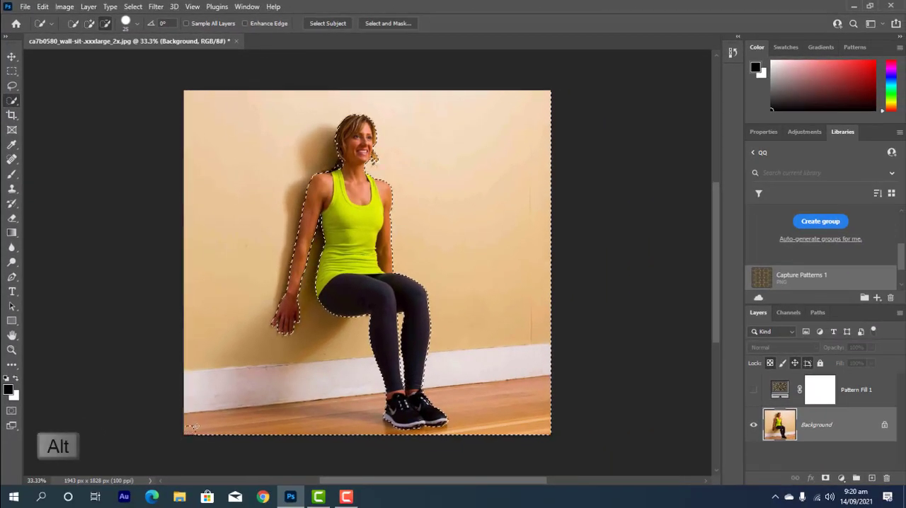
{"action": "mouse_move", "coordinate": [211, 422]}
{"action": "left_mouse_down"}
{"action": "mouse_move", "coordinate": [238, 399]}
{"action": "mouse_move", "coordinate": [214, 394]}
{"action": "left_mouse_up"}
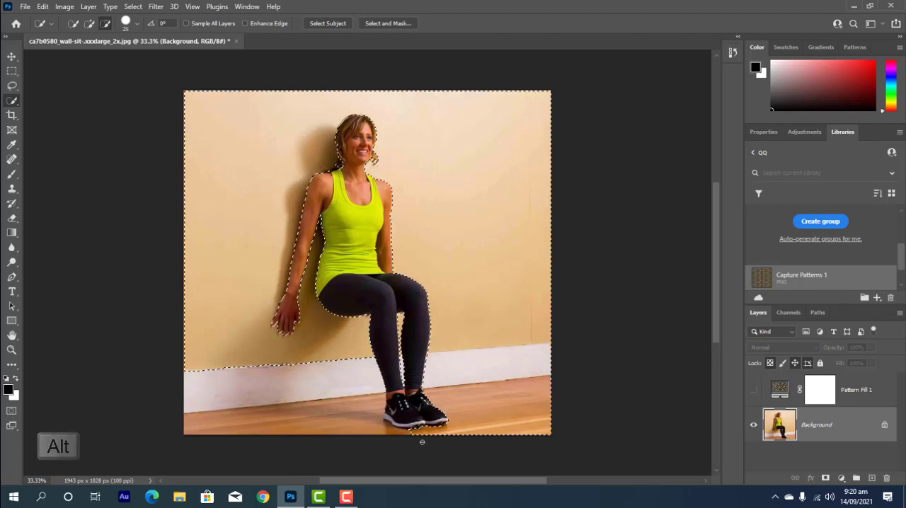
{"action": "left_click_drag", "start_coordinate": [484, 427], "coordinate": [496, 395]}
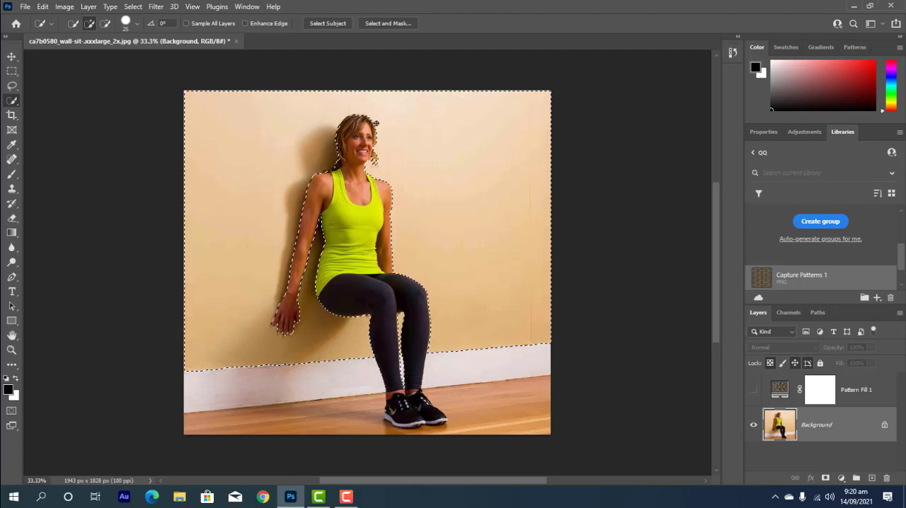
Put the Pattern Fill 1 layer into a new layer group.
{"action": "left_click", "coordinate": [867, 387]}
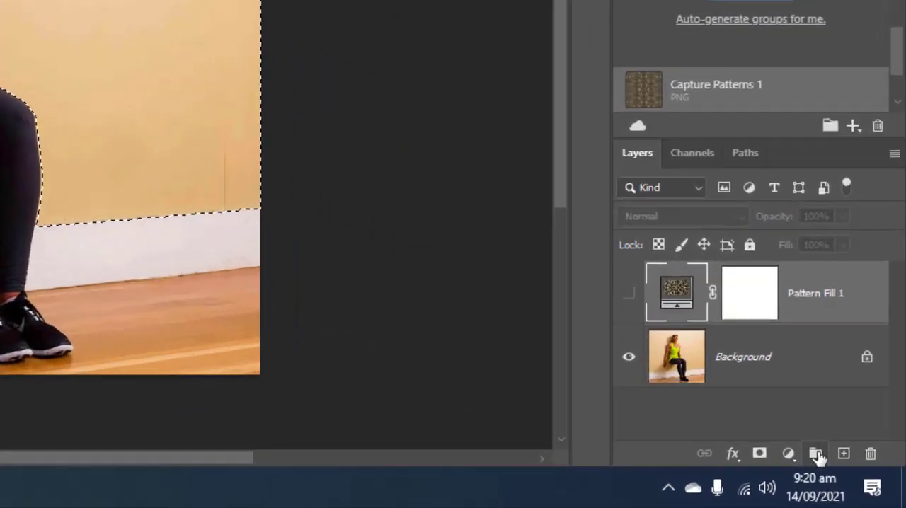
{"action": "left_click", "coordinate": [816, 454]}
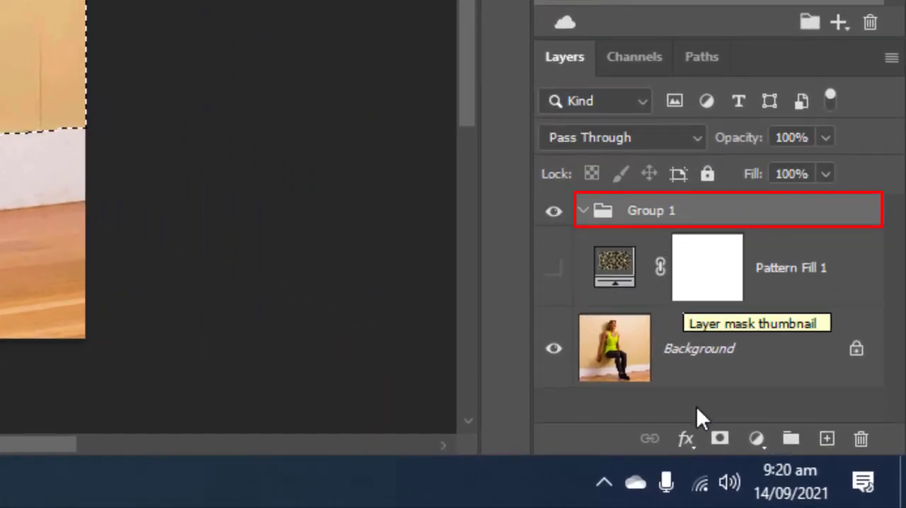
Mask Group 1 with the wall selection, turn the Pattern Fill 1 layer back on and select it.
{"action": "left_click", "coordinate": [719, 443]}
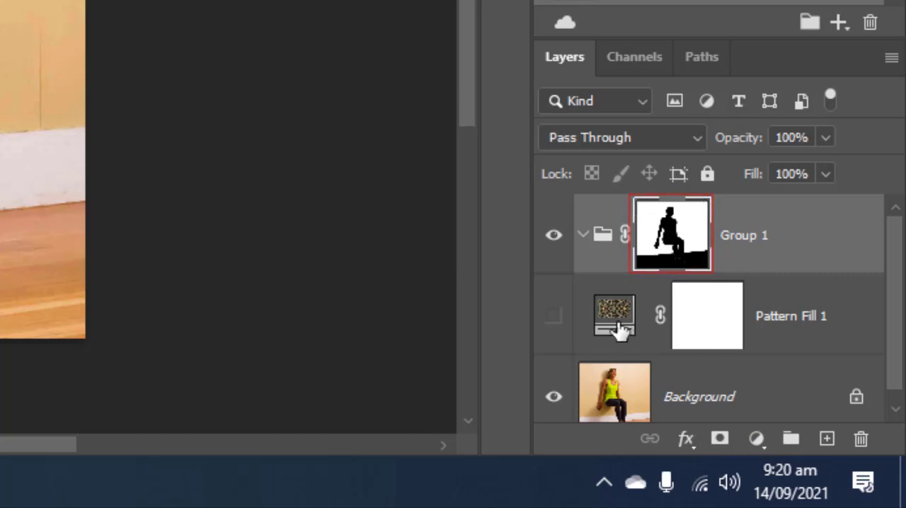
{"action": "left_click", "coordinate": [554, 317]}
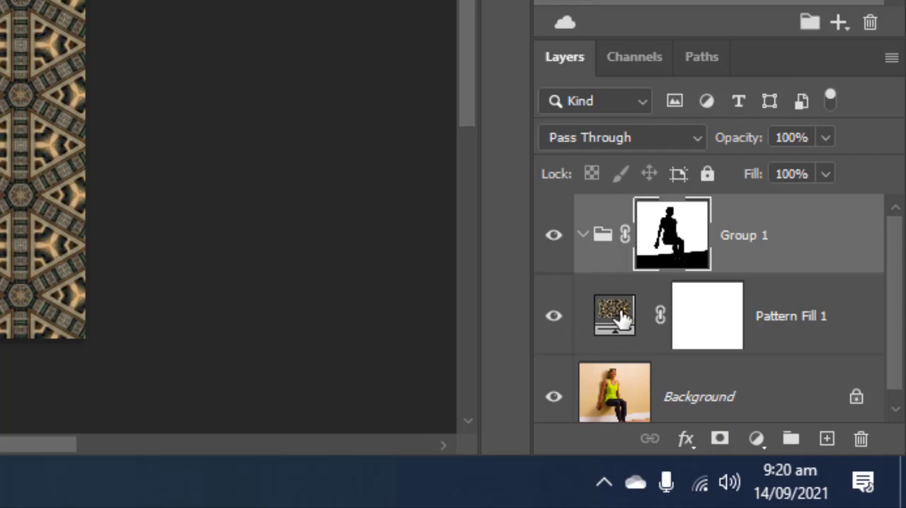
{"action": "left_click_drag", "start_coordinate": [616, 314], "coordinate": [626, 259]}
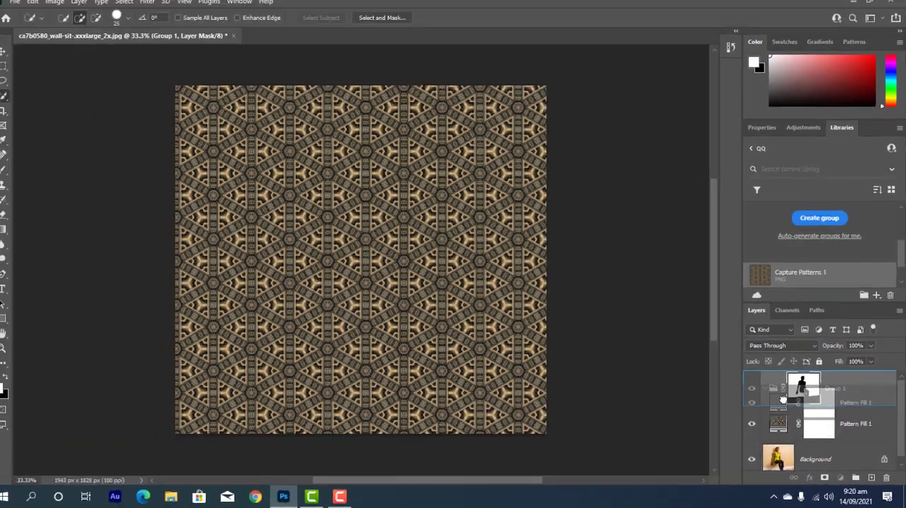
{"action": "left_click_drag", "start_coordinate": [783, 400], "coordinate": [783, 400]}
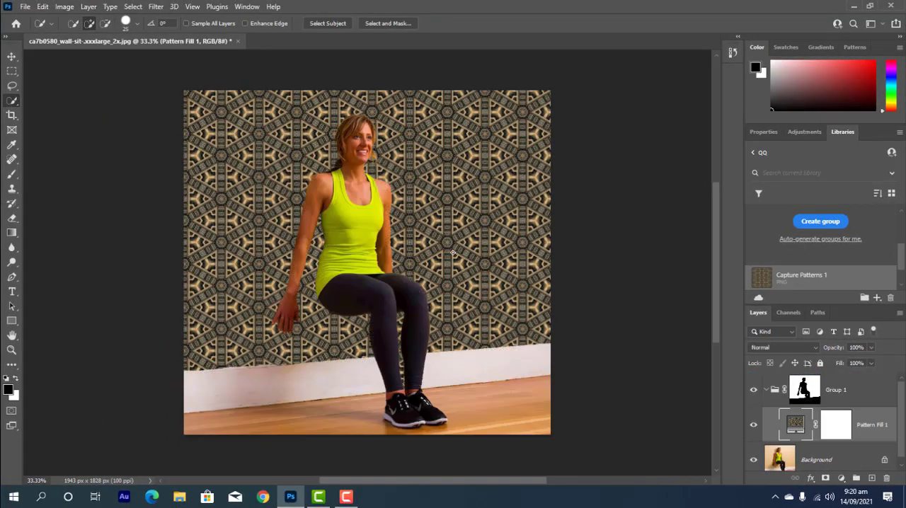
Compare the wall with and without the pattern, and set the Pattern Fill 1 layer's blend mode to Multiply.
{"action": "left_click", "coordinate": [754, 425]}
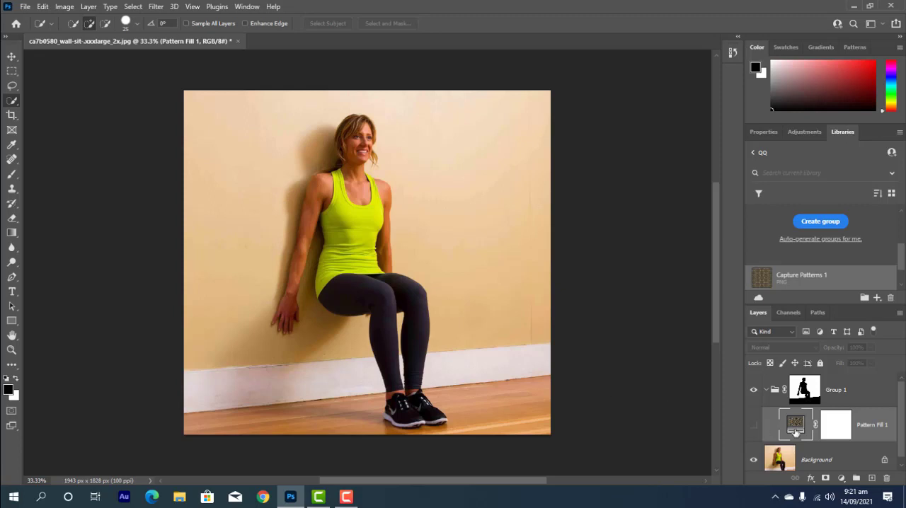
{"action": "left_click", "coordinate": [754, 425]}
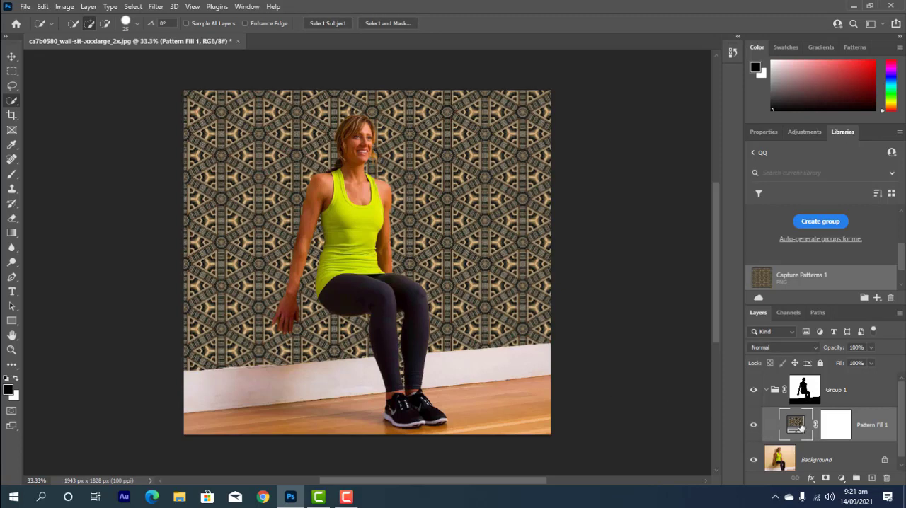
{"action": "left_click", "coordinate": [770, 348]}
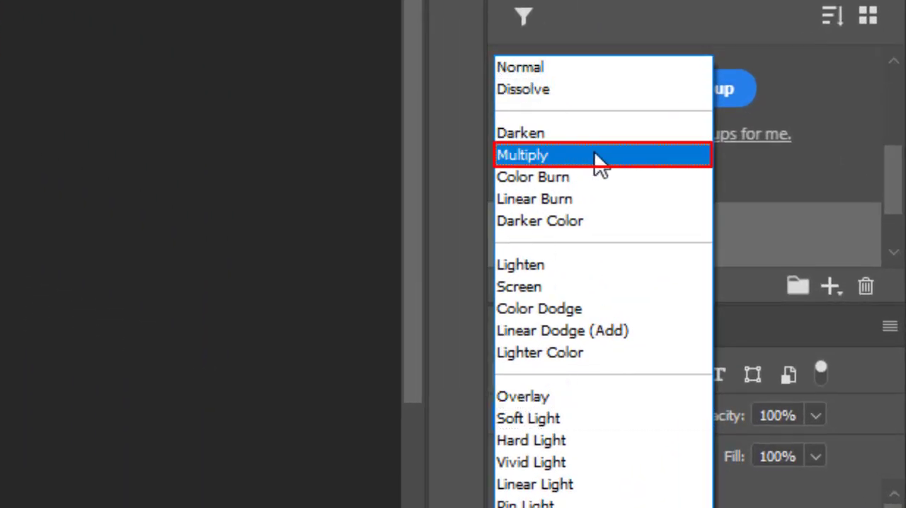
{"action": "left_click", "coordinate": [594, 155]}
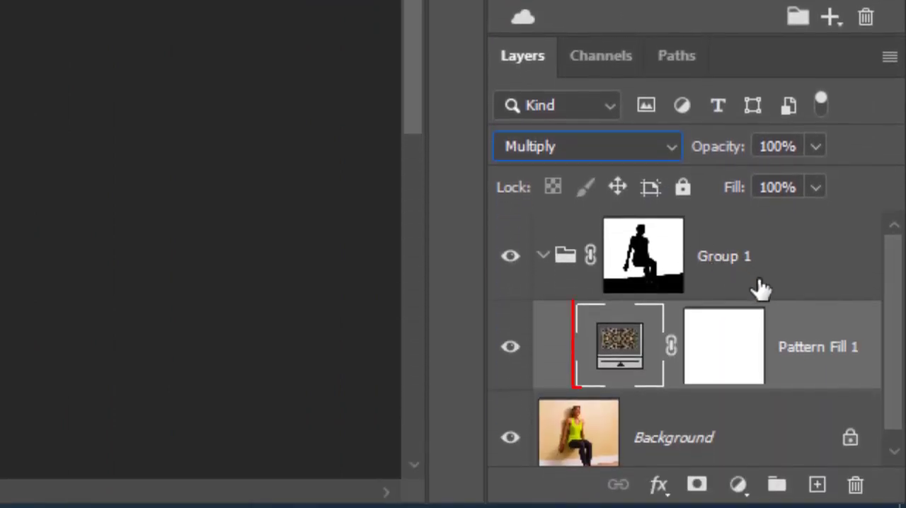
Split Pattern Fill 1's Underlying Layer highlight slider in the Blend If options and set it to 205 / 255.
{"action": "double_click", "coordinate": [854, 351]}
{"action": "double_click", "coordinate": [877, 350]}
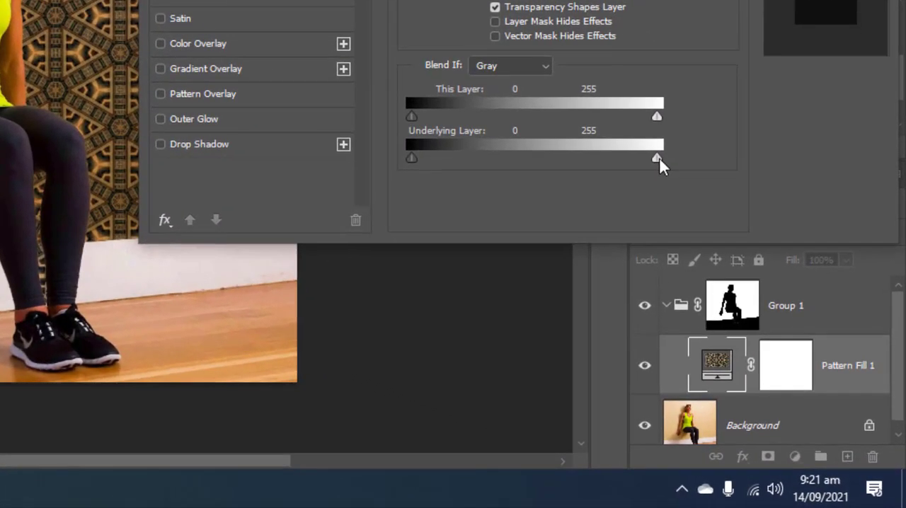
{"action": "left_click_drag", "start_coordinate": [659, 158], "coordinate": [597, 167]}
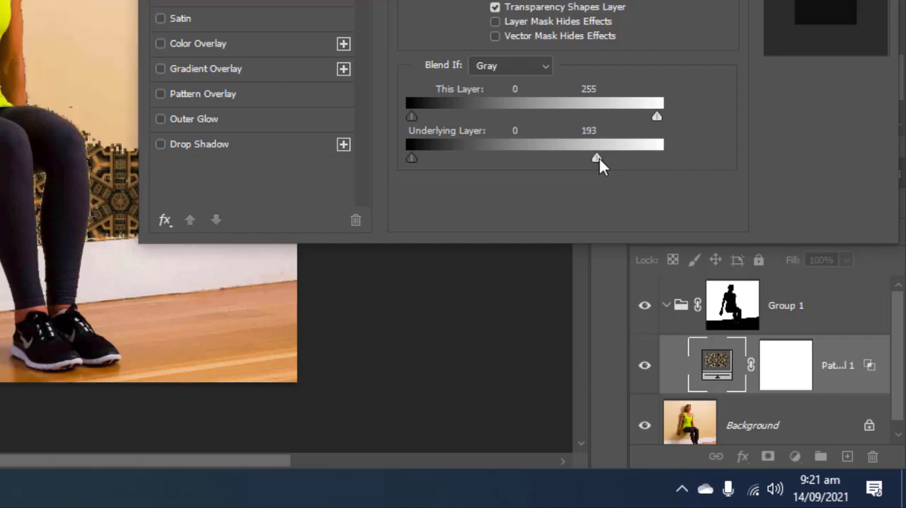
{"action": "key", "text": "alt"}
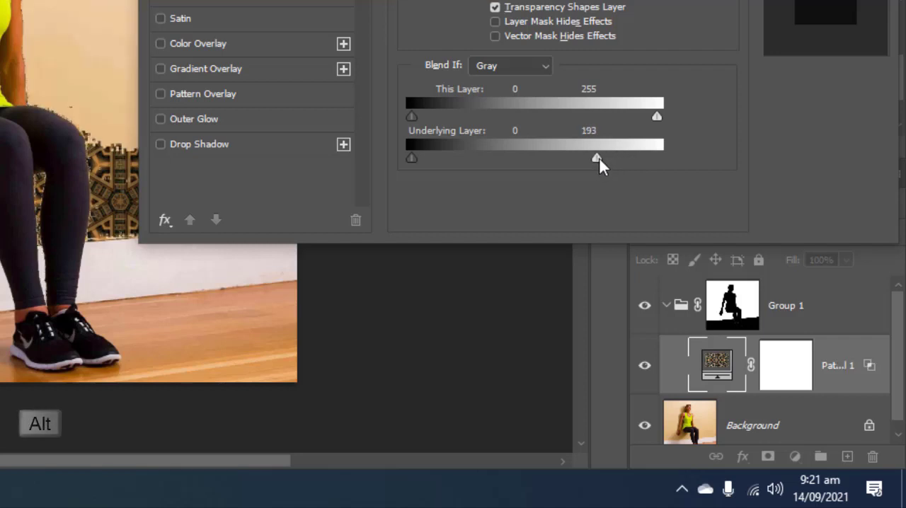
{"action": "left_click_drag", "start_coordinate": [600, 160], "coordinate": [674, 159]}
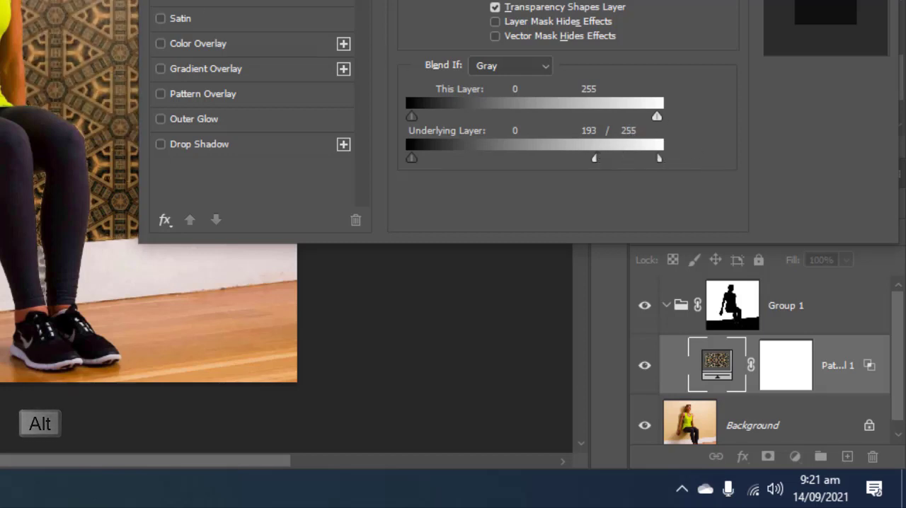
{"action": "left_click_drag", "start_coordinate": [539, 86], "coordinate": [649, 98]}
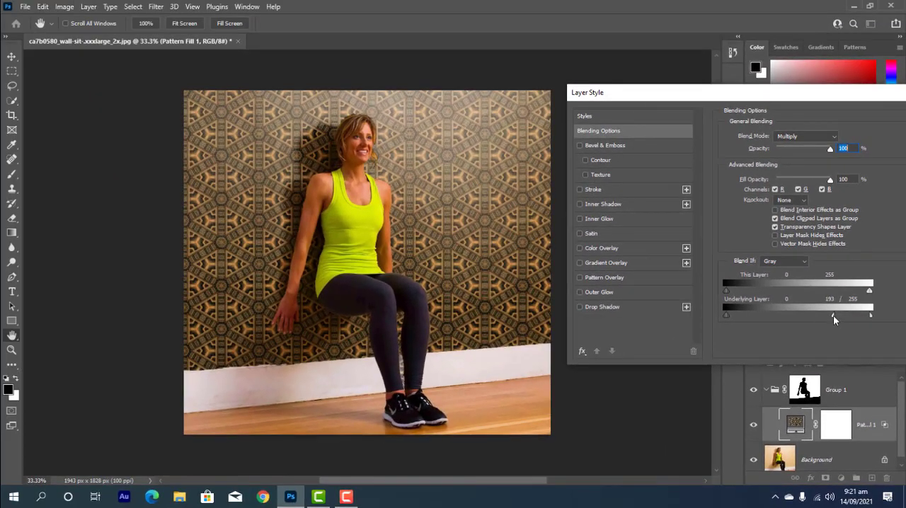
{"action": "left_click_drag", "start_coordinate": [833, 315], "coordinate": [841, 315]}
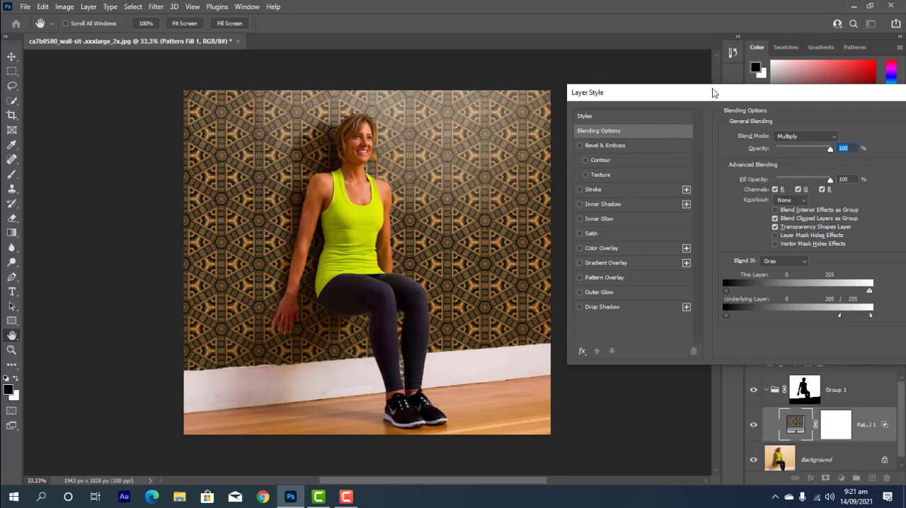
{"action": "left_click_drag", "start_coordinate": [713, 93], "coordinate": [547, 102]}
{"action": "left_click", "coordinate": [792, 130]}
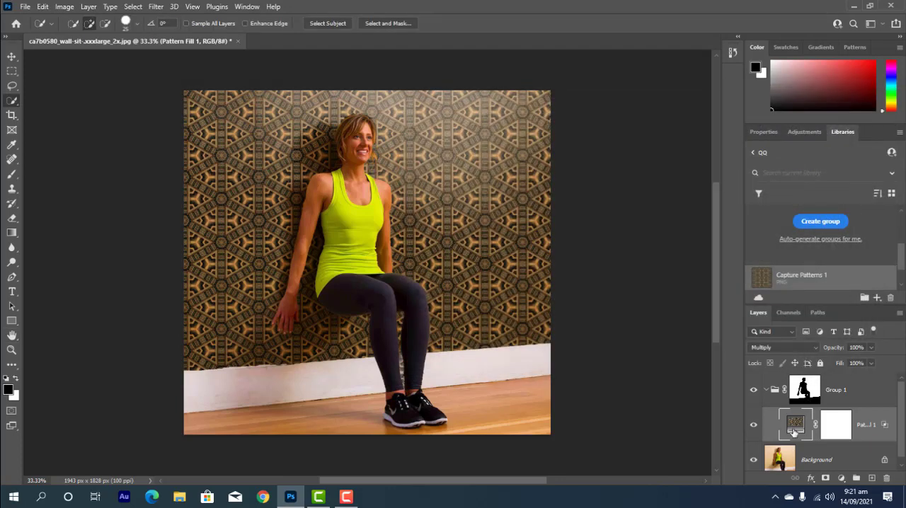
Duplicate the Pattern Fill 1 layer as a hidden copy and rename the original layer Multiply.
{"action": "key", "text": "ctrl+j"}
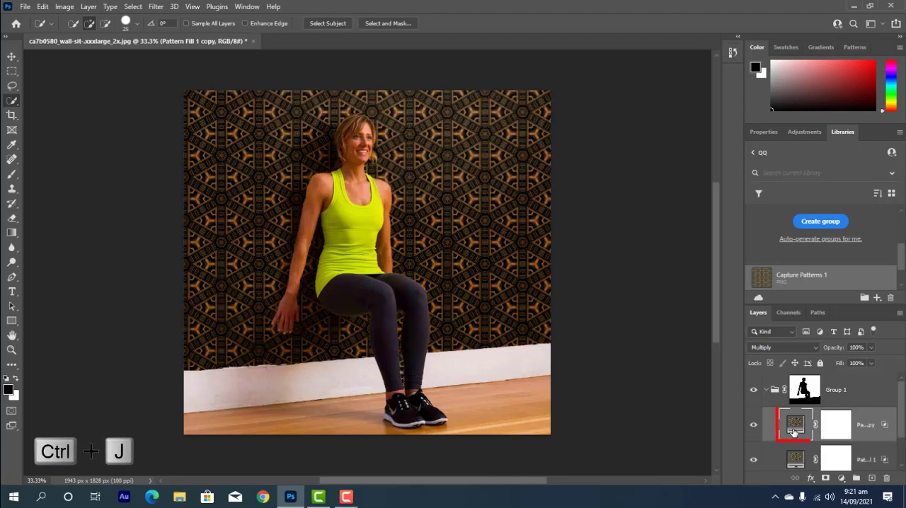
{"action": "left_click", "coordinate": [753, 425]}
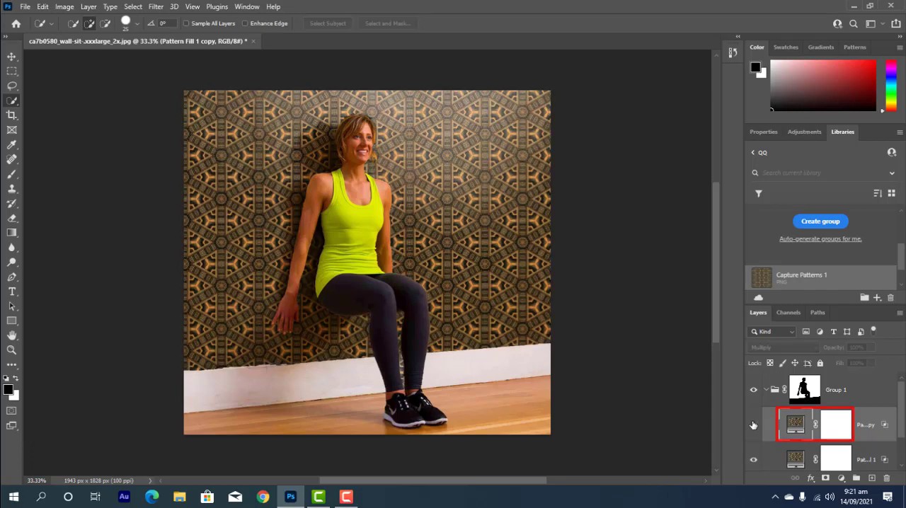
{"action": "left_click", "coordinate": [793, 460]}
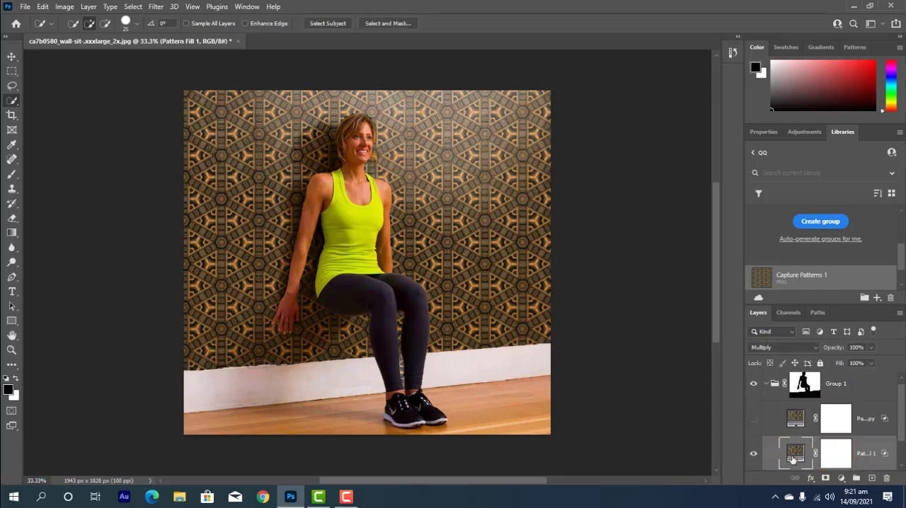
{"action": "double_click", "coordinate": [866, 453]}
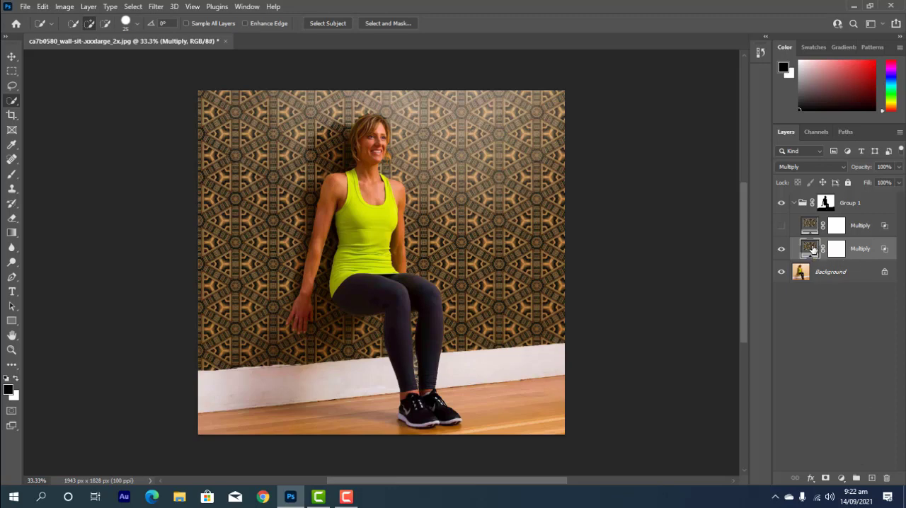
Duplicate the visible Multiply layer, set the copy's blend mode to Screen and rename it Screen.
{"action": "key", "text": "ctrl+j"}
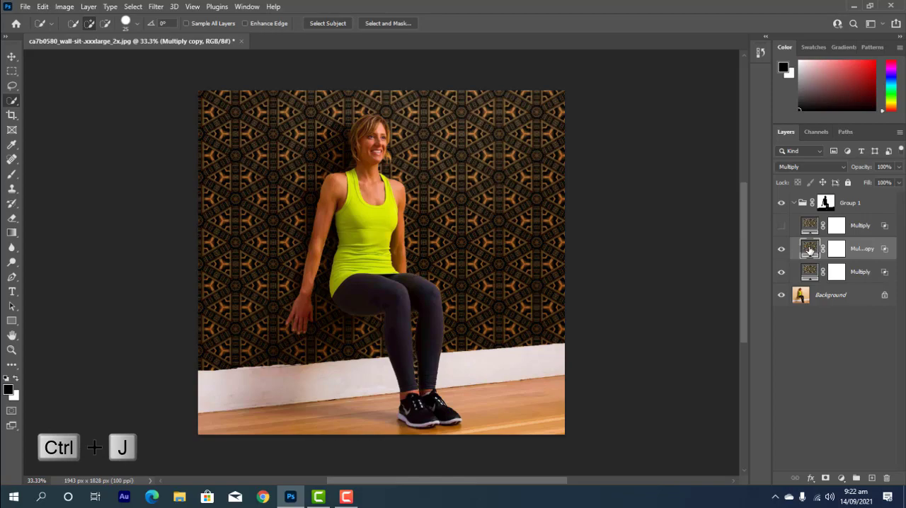
{"action": "left_click", "coordinate": [793, 167]}
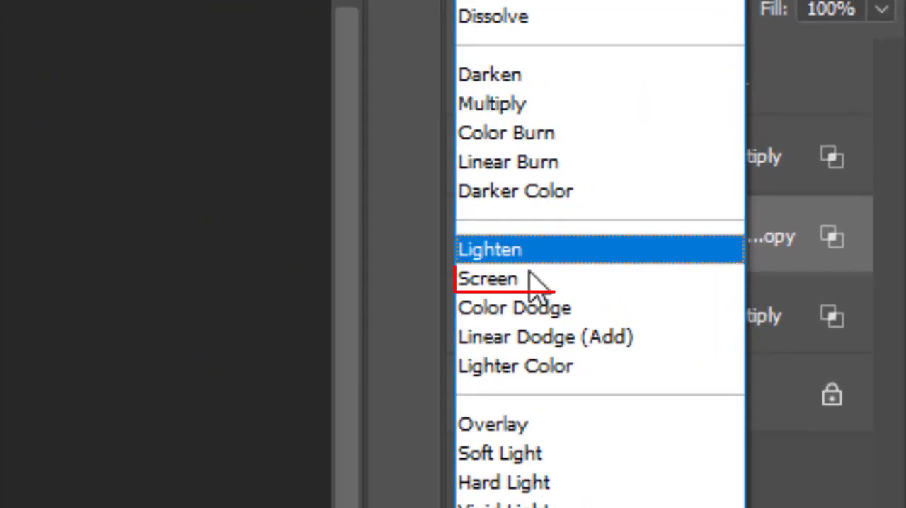
{"action": "left_click", "coordinate": [783, 263]}
{"action": "double_click", "coordinate": [750, 236]}
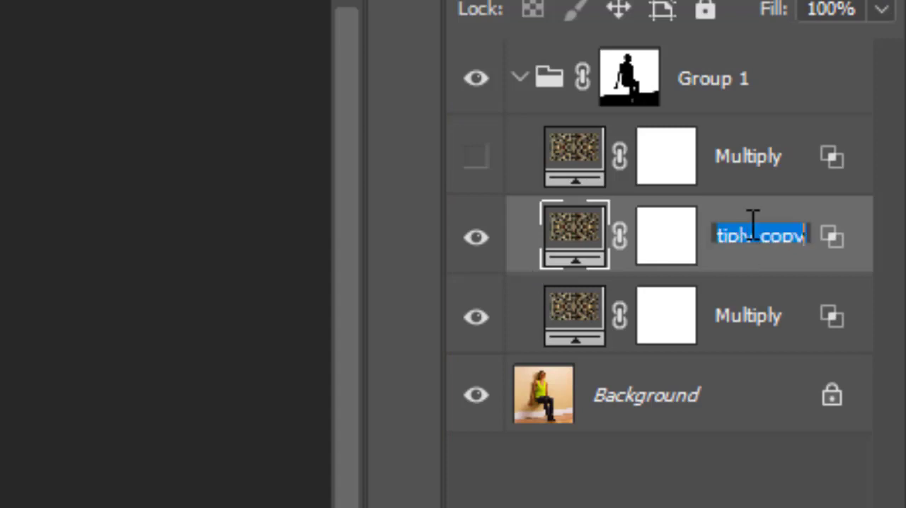
{"action": "type", "text": "Screen"}
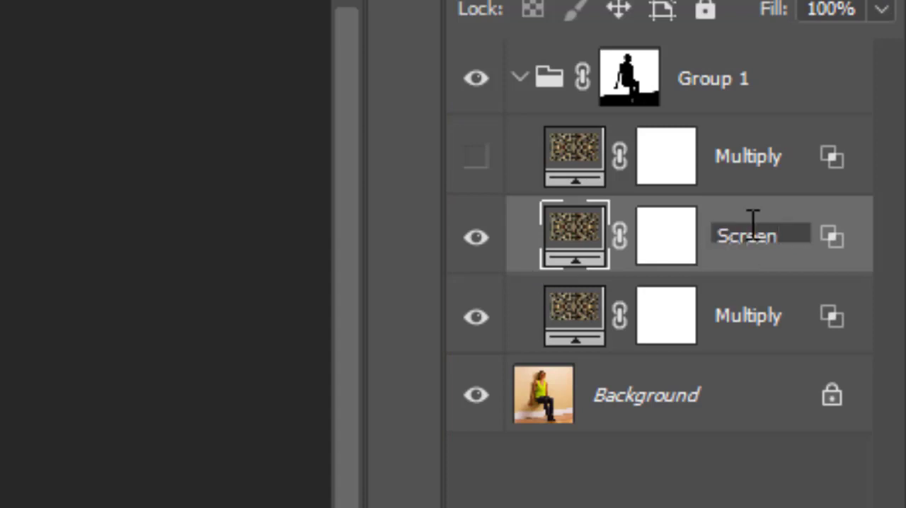
{"action": "key", "text": "Return"}
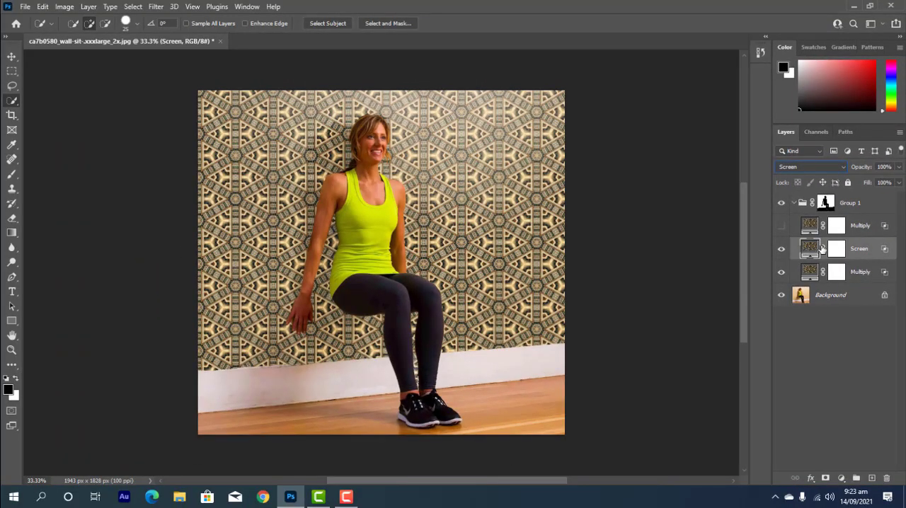
Split the Screen layer's Underlying Layer shadow slider in the Blend If options and set it to 0 / 255.
{"action": "double_click", "coordinate": [885, 251]}
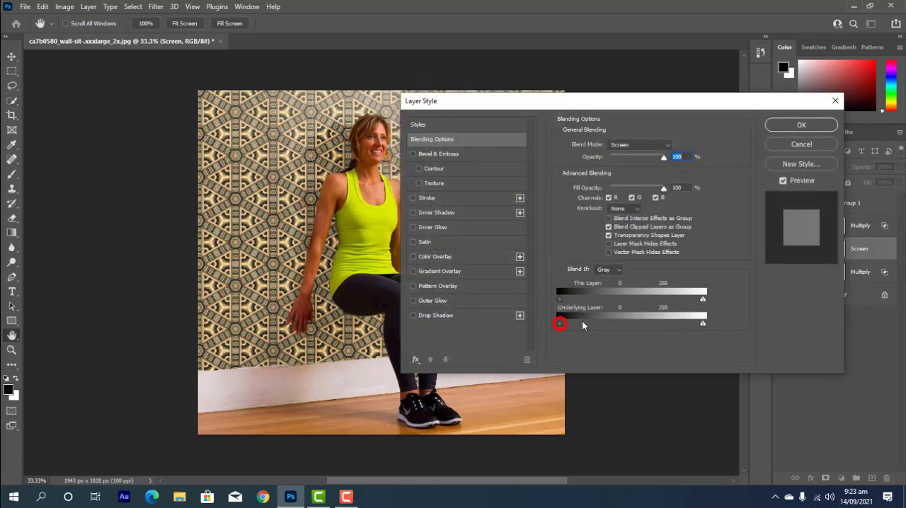
{"action": "left_click_drag", "start_coordinate": [560, 326], "coordinate": [595, 327]}
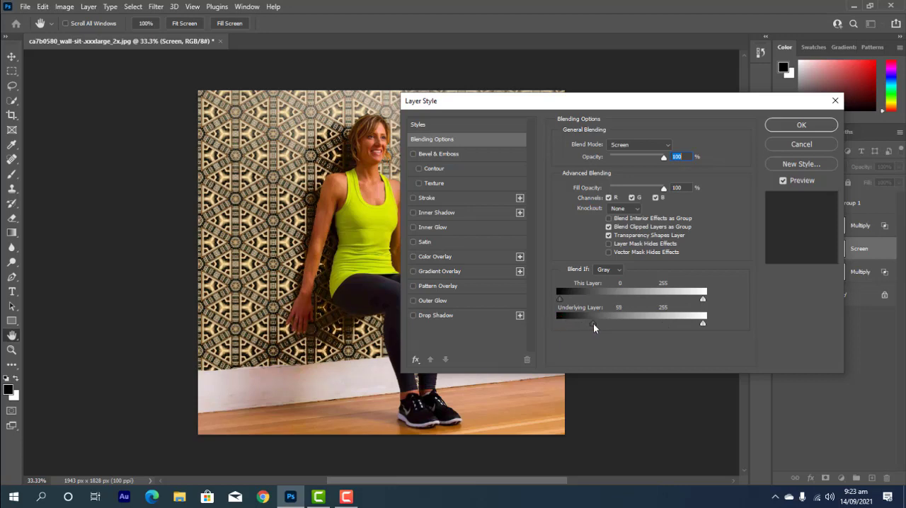
{"action": "key", "text": "alt"}
{"action": "left_click_drag", "start_coordinate": [592, 103], "coordinate": [647, 82]}
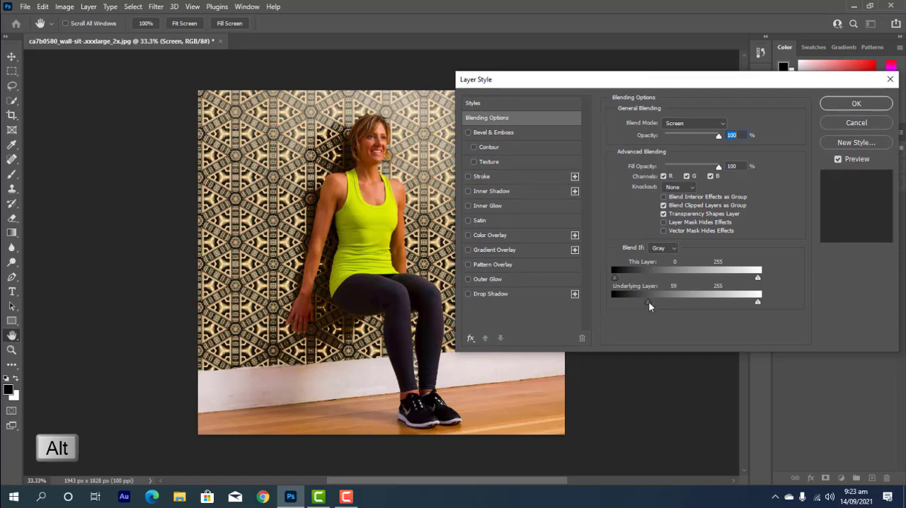
{"action": "key", "text": "alt"}
{"action": "left_click_drag", "start_coordinate": [646, 302], "coordinate": [780, 302]}
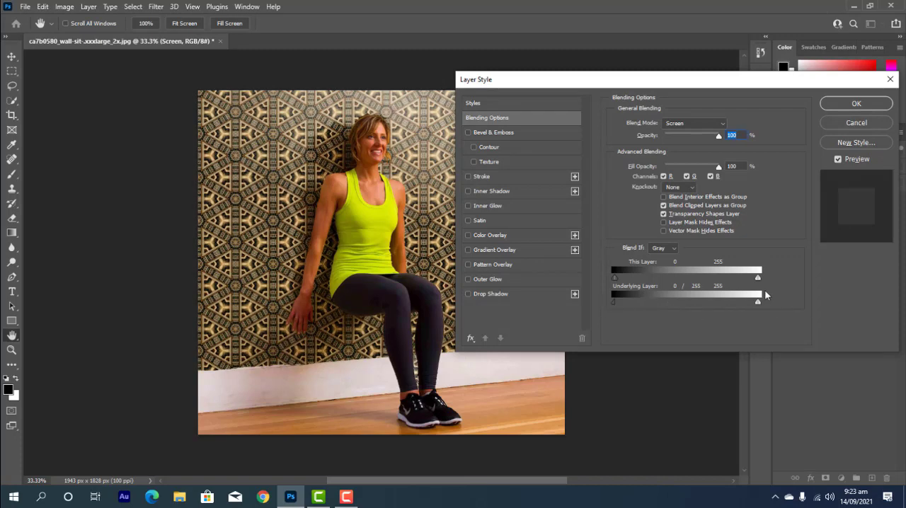
{"action": "left_click", "coordinate": [855, 104]}
Show the top Multiply layer and reset its Underlying Layer Blend If range to 0 and 255.
{"action": "left_click", "coordinate": [782, 226]}
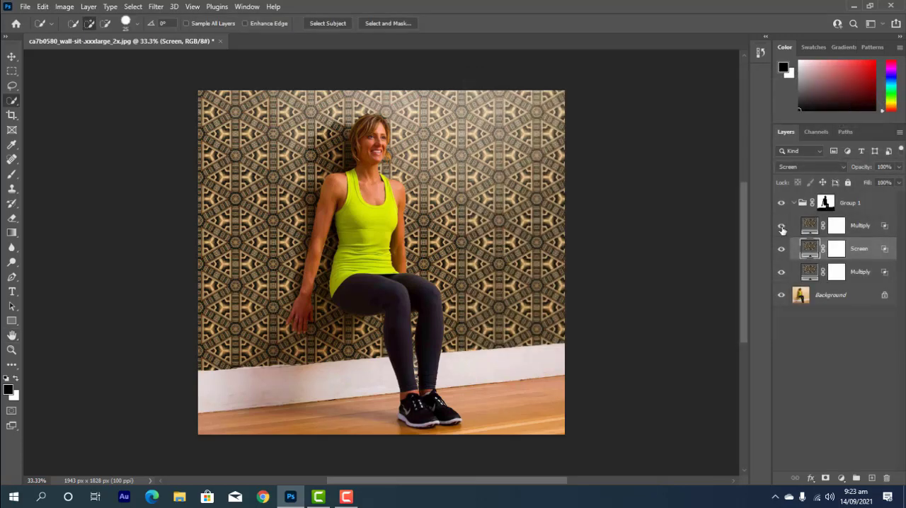
{"action": "double_click", "coordinate": [885, 225]}
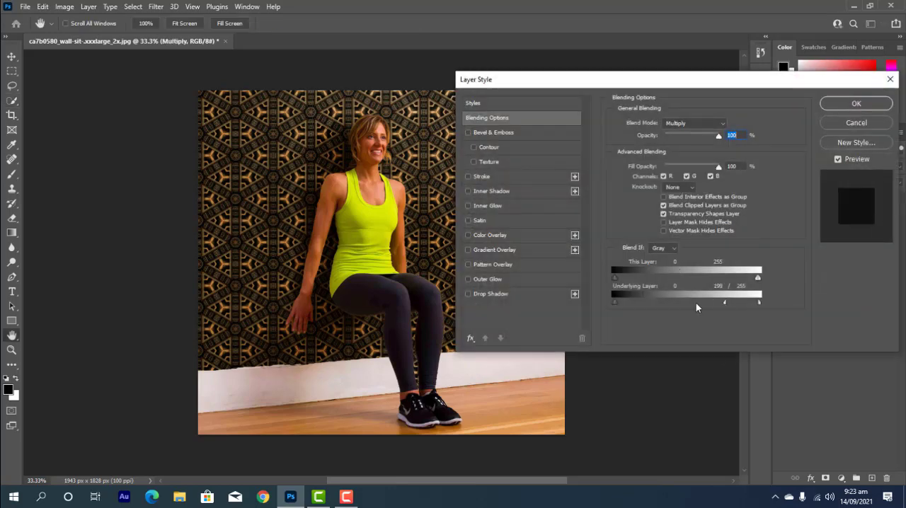
{"action": "left_click_drag", "start_coordinate": [696, 303], "coordinate": [670, 304]}
{"action": "left_click_drag", "start_coordinate": [658, 306], "coordinate": [693, 305]}
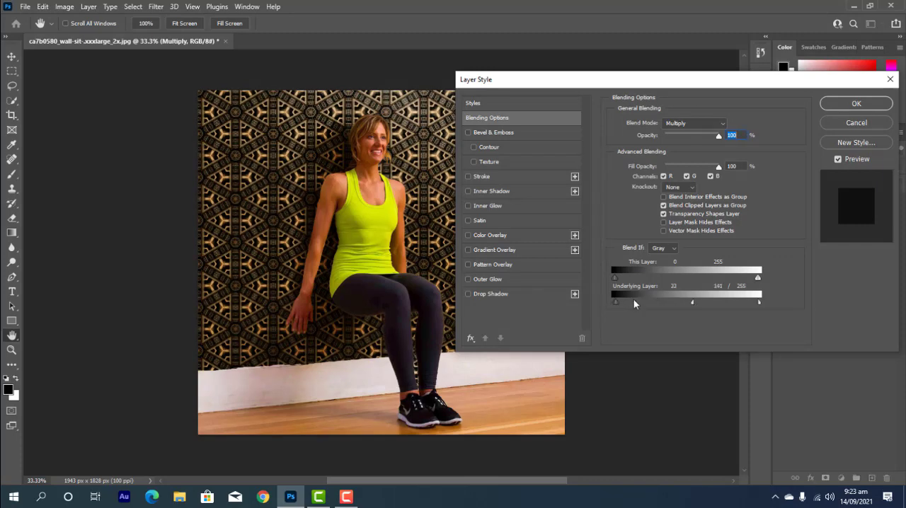
{"action": "left_click_drag", "start_coordinate": [634, 299], "coordinate": [586, 298]}
{"action": "left_click_drag", "start_coordinate": [692, 303], "coordinate": [812, 307]}
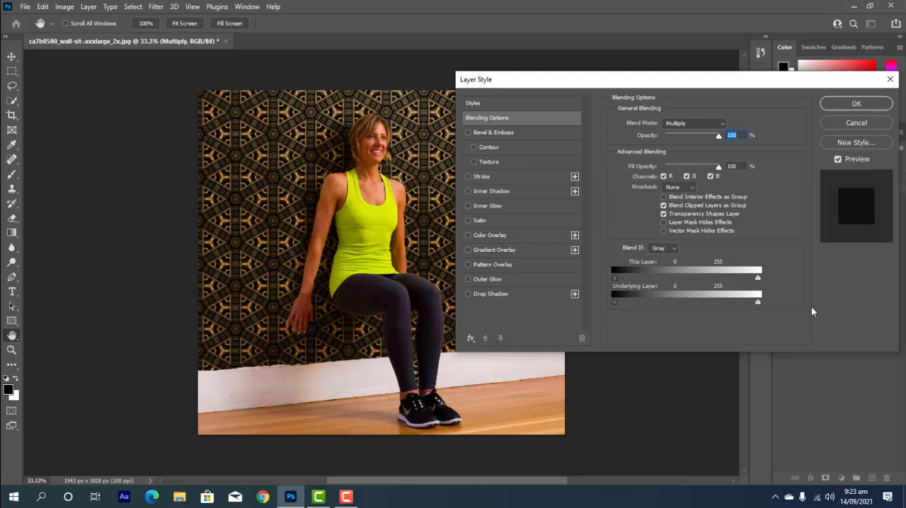
{"action": "left_click", "coordinate": [843, 103]}
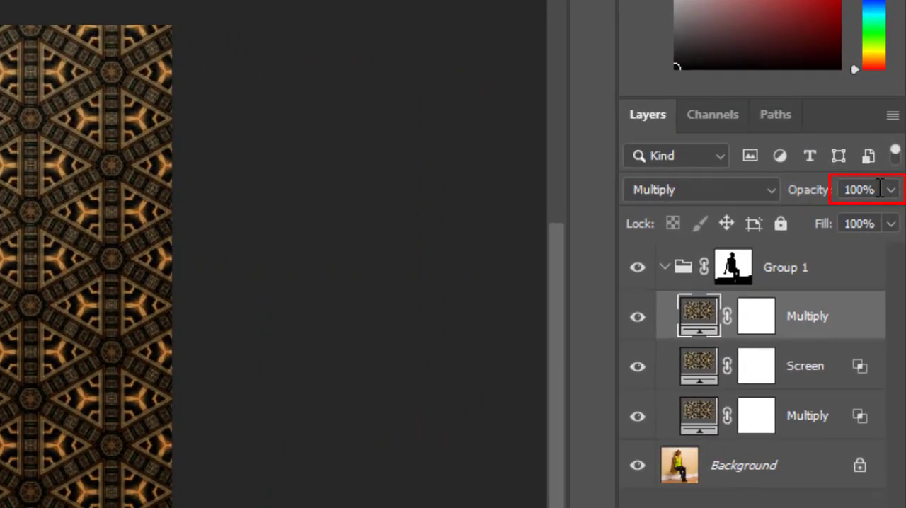
Set the top Multiply layer's opacity to 40% and select the bottom Multiply layer.
{"action": "left_click", "coordinate": [880, 187]}
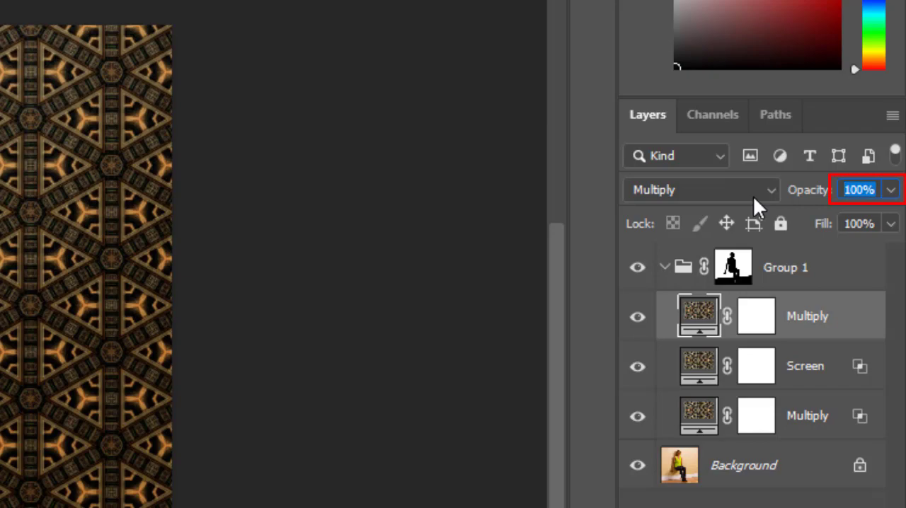
{"action": "type", "text": "40"}
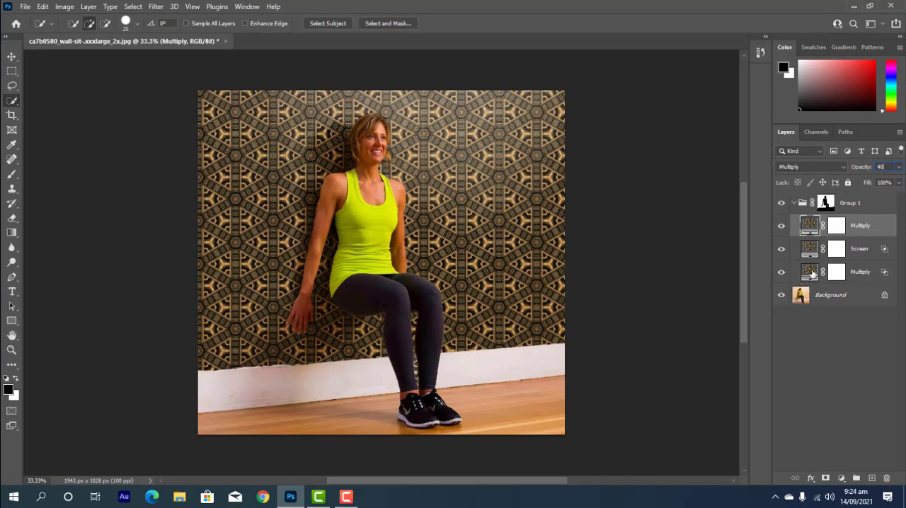
{"action": "left_click", "coordinate": [812, 272]}
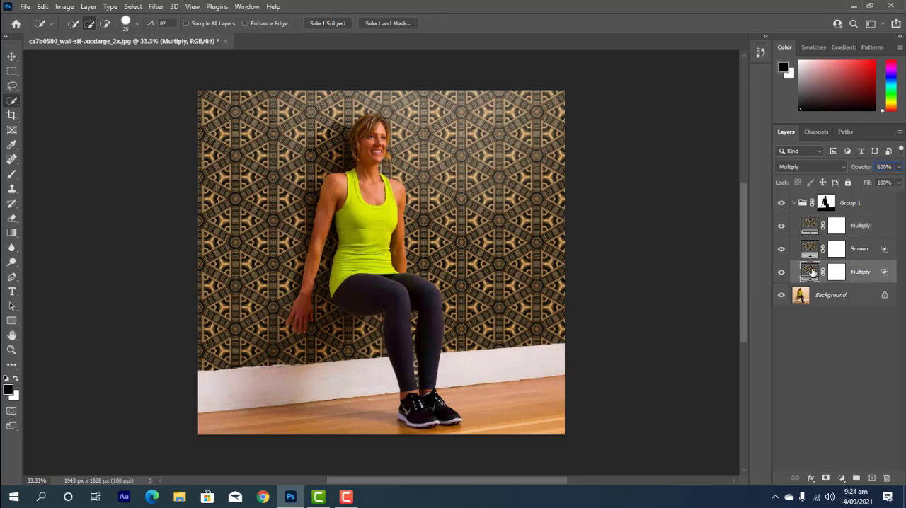
Hide the three pattern layers to compare against the original wall, and show only the bottom Multiply layer again.
{"action": "left_click", "coordinate": [781, 225]}
{"action": "left_click", "coordinate": [781, 249]}
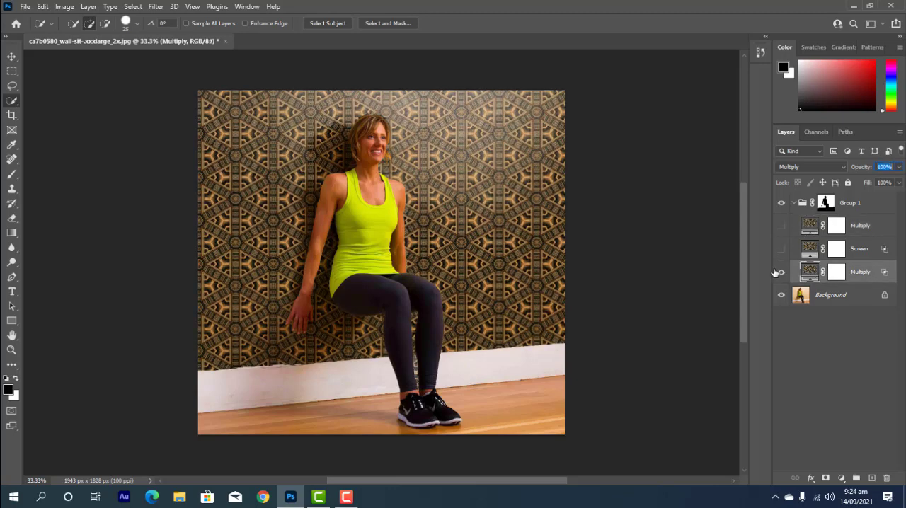
{"action": "left_click", "coordinate": [781, 272]}
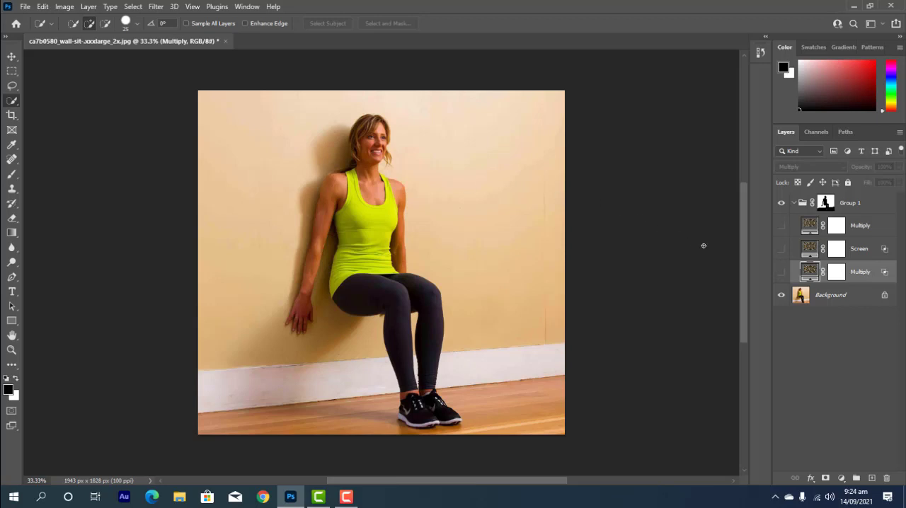
{"action": "left_click", "coordinate": [781, 273]}
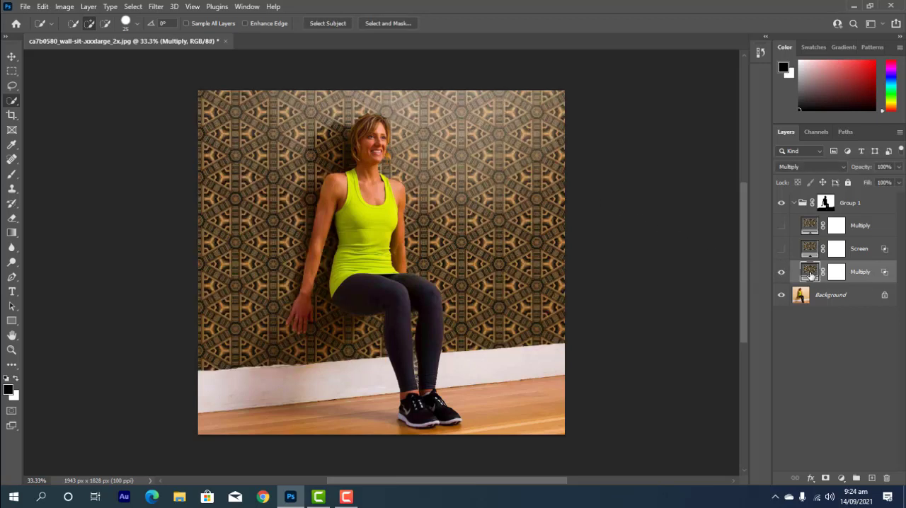
Add a Hue/Saturation adjustment layer directly above the Background and set its saturation to -100.
{"action": "left_click", "coordinate": [831, 297]}
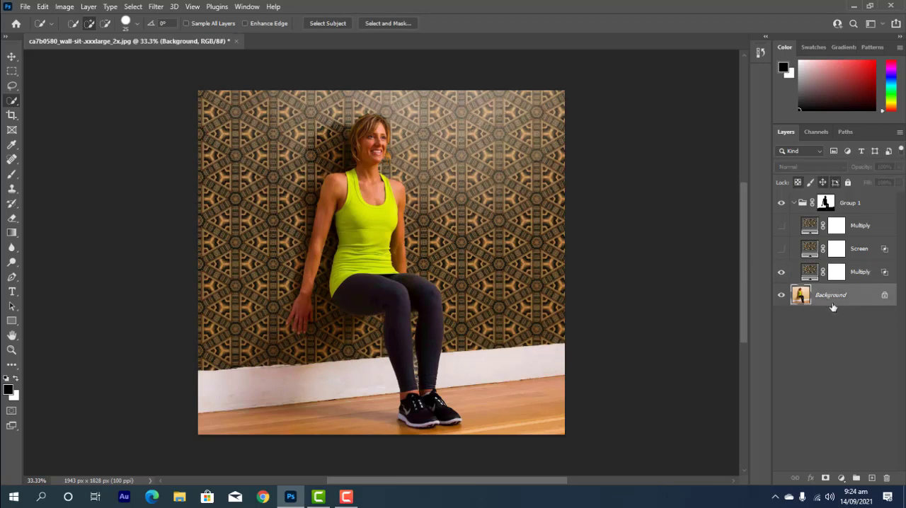
{"action": "left_click", "coordinate": [841, 478]}
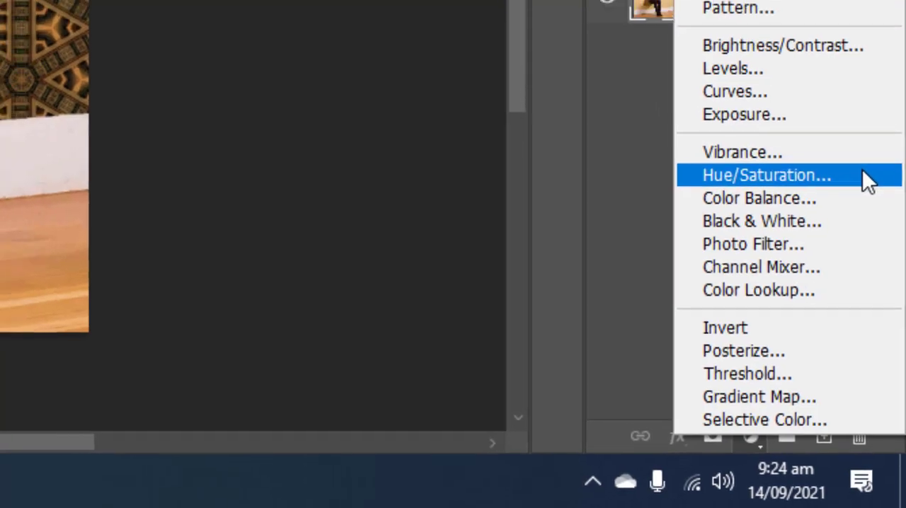
{"action": "left_click", "coordinate": [860, 157]}
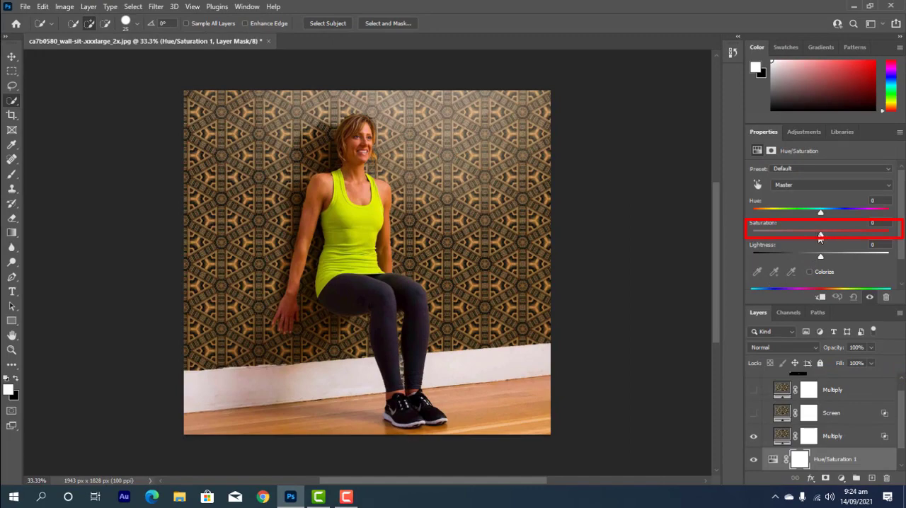
{"action": "left_click_drag", "start_coordinate": [805, 238], "coordinate": [738, 236]}
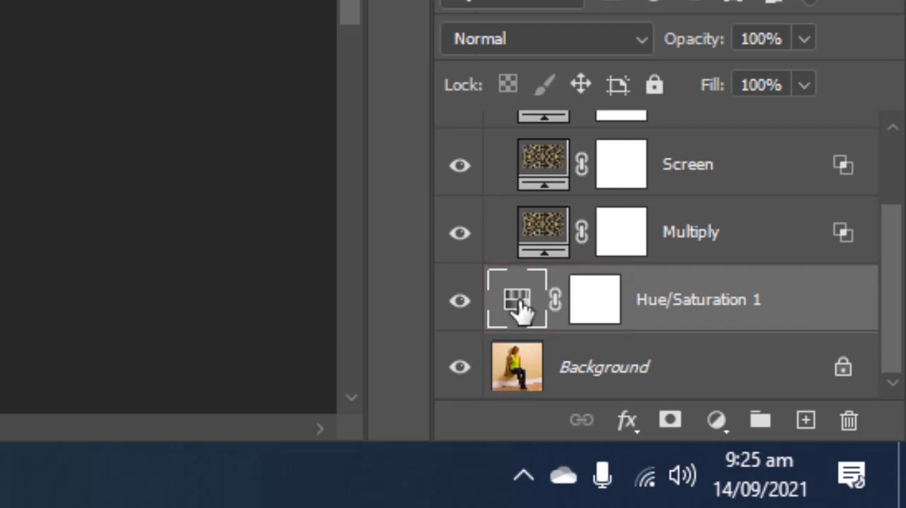
Move the Hue/Saturation layer into Group 1 beneath the bottom Multiply layer and raise its saturation partway.
{"action": "left_click_drag", "start_coordinate": [520, 306], "coordinate": [532, 262]}
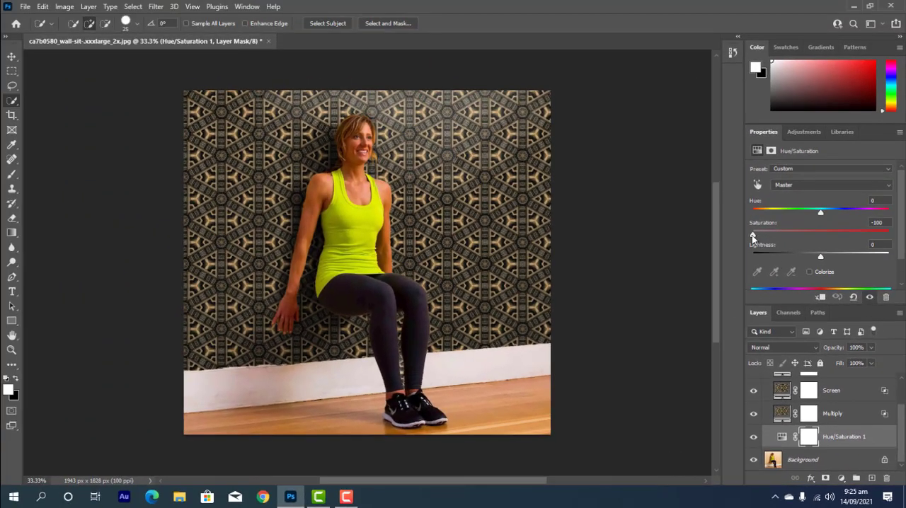
{"action": "left_click_drag", "start_coordinate": [753, 235], "coordinate": [787, 240]}
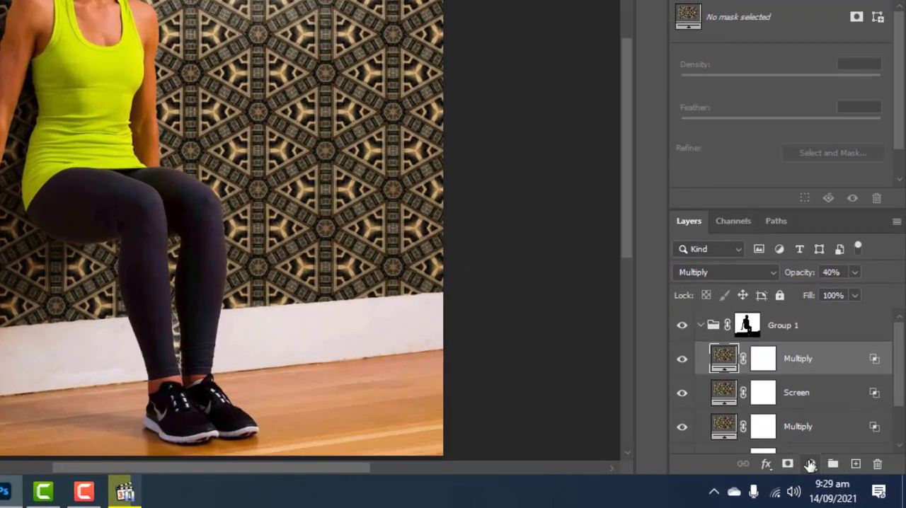
Add a Levels adjustment above the top Multiply layer, with the black input level at 33 and the white input level at 218.
{"action": "left_click", "coordinate": [840, 478]}
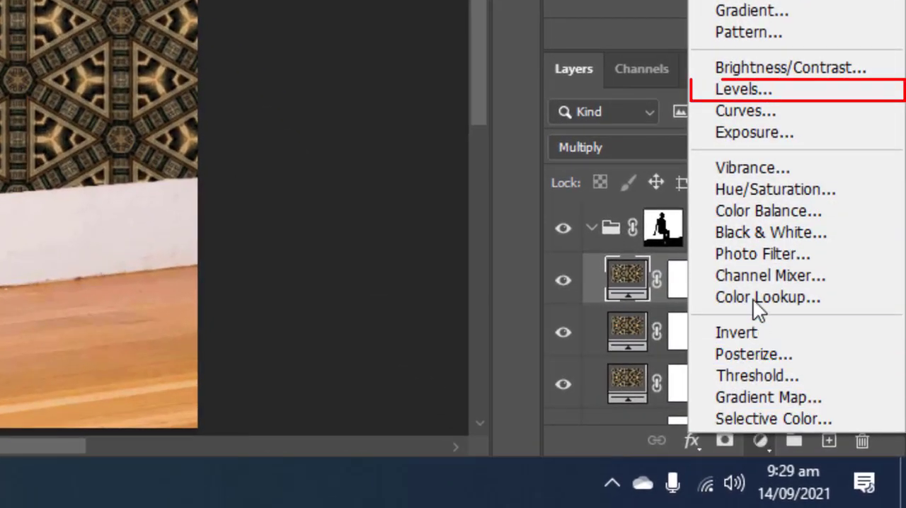
{"action": "left_click", "coordinate": [773, 89]}
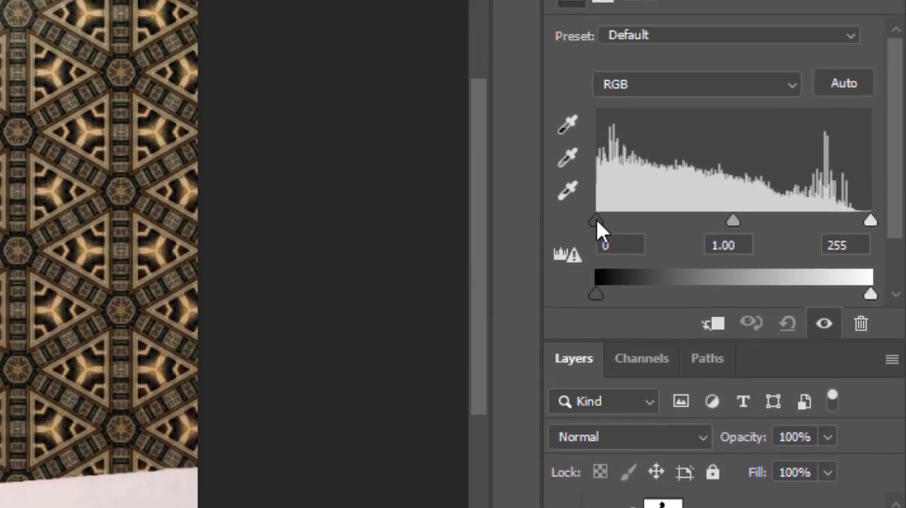
{"action": "left_click_drag", "start_coordinate": [598, 219], "coordinate": [632, 219]}
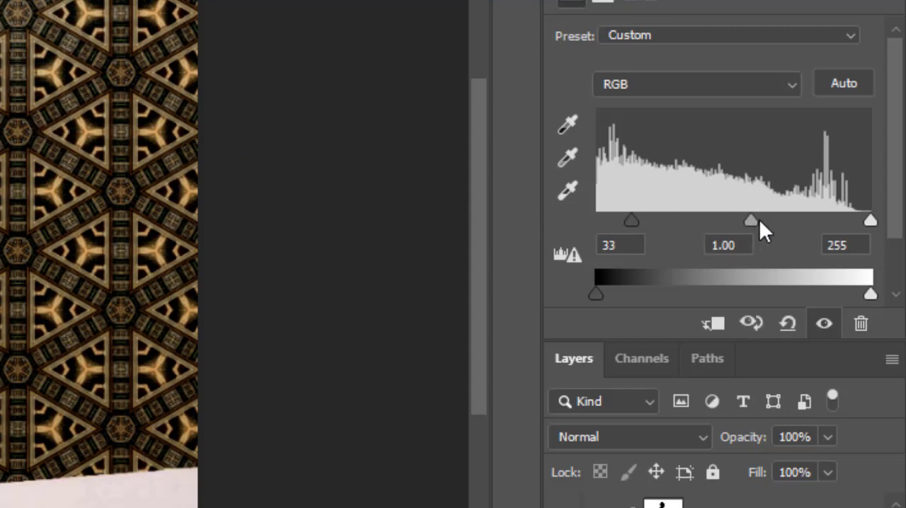
{"action": "left_click_drag", "start_coordinate": [873, 223], "coordinate": [834, 223]}
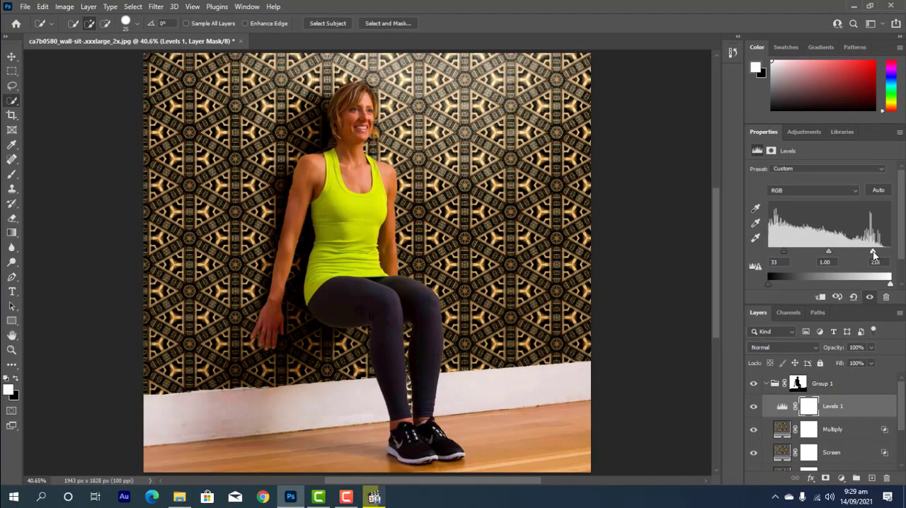